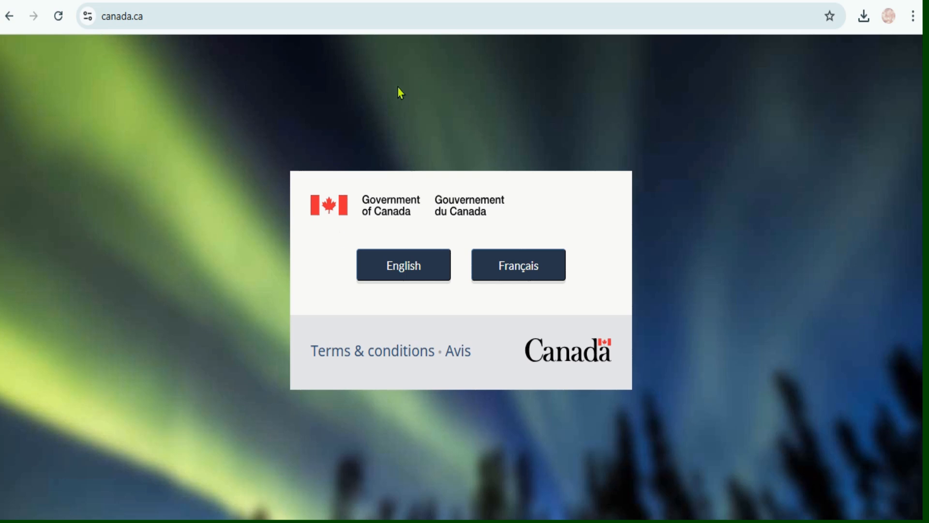
Open the English version of the site and search it for "physical presence calculator".
{"action": "left_click", "coordinate": [414, 270]}
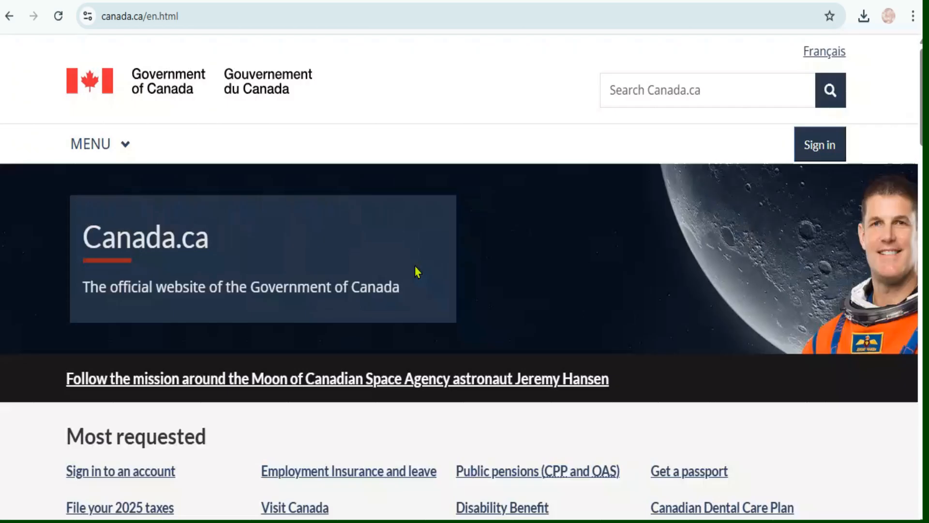
{"action": "left_click", "coordinate": [668, 90]}
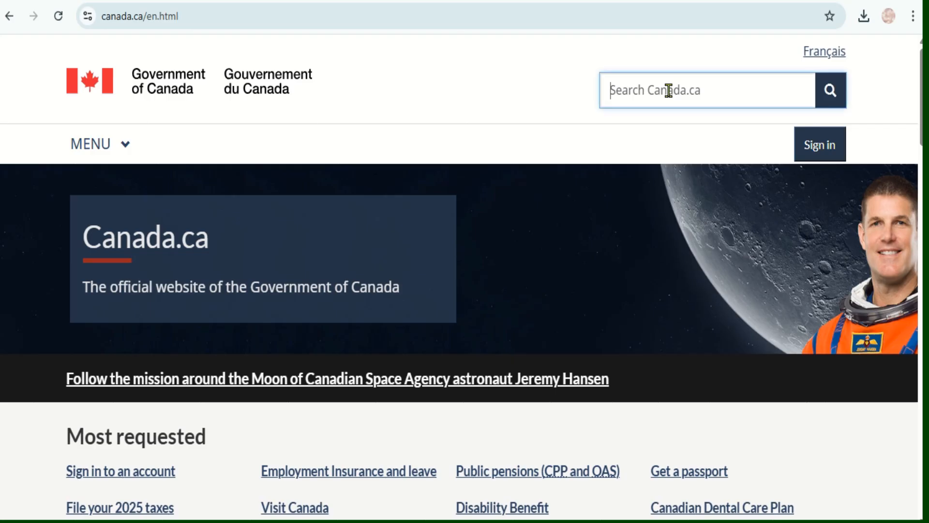
{"action": "type", "text": "physical"}
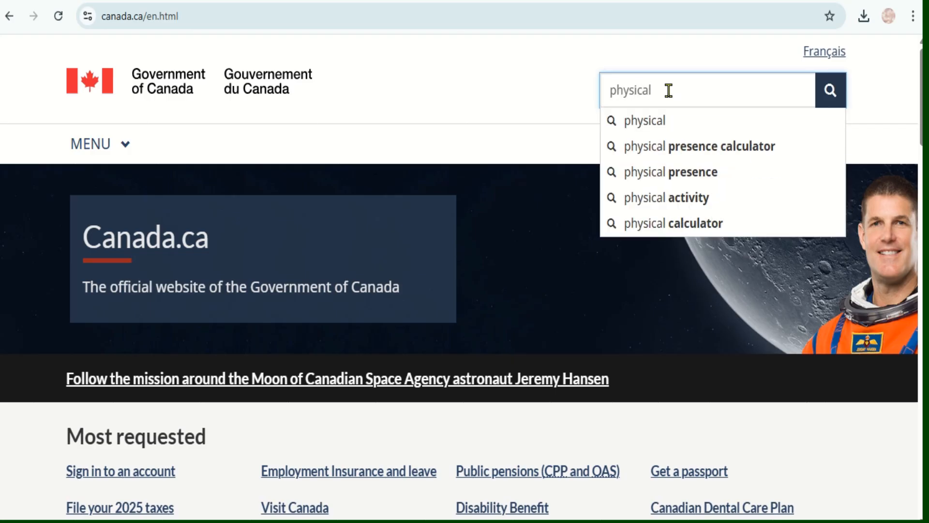
{"action": "key", "text": "Down"}
{"action": "key", "text": "Down"}
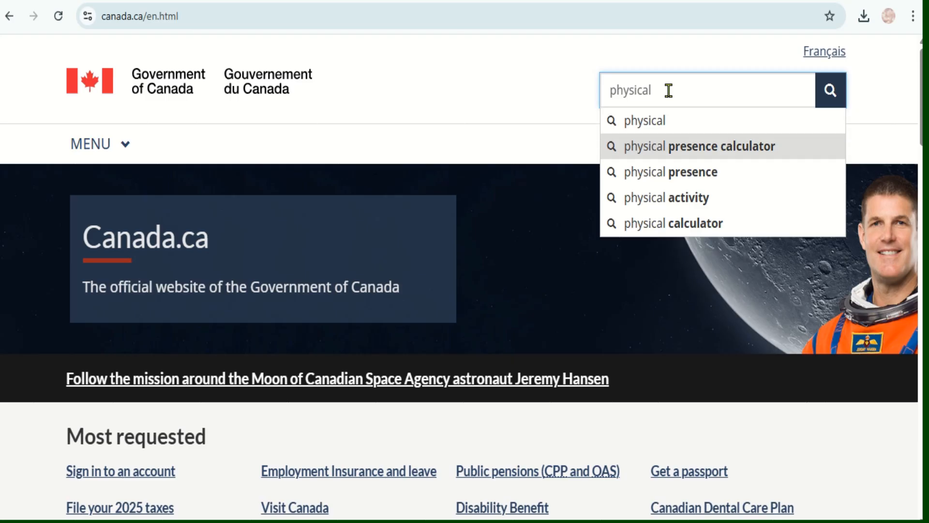
{"action": "key", "text": "Return"}
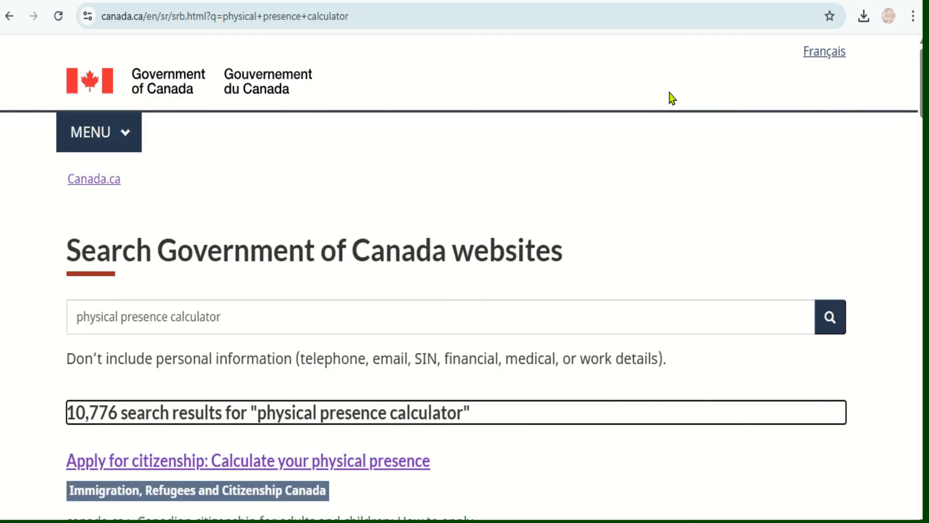
Open the Physical Presence Calculator search result and start a calculation from its introduction page.
{"action": "scroll", "coordinate": [669, 93], "scroll_direction": "down", "scroll_amount": 6}
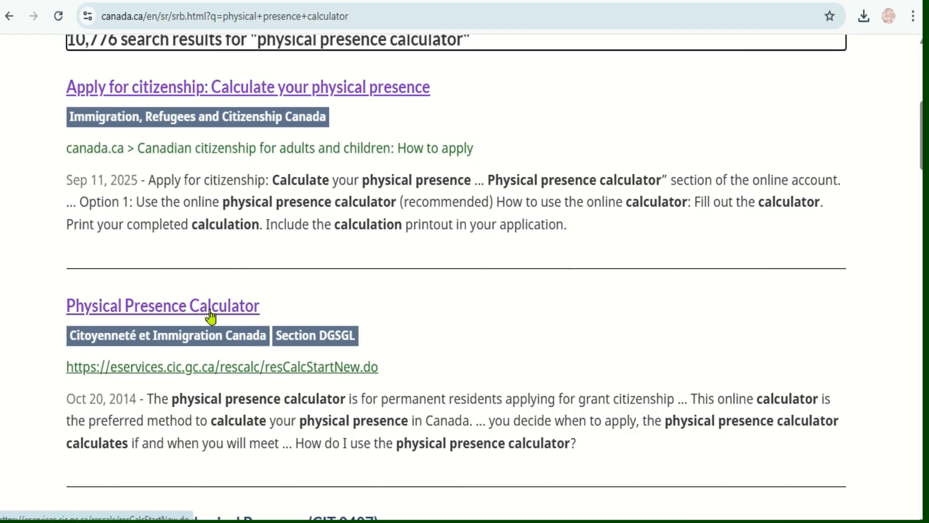
{"action": "left_click", "coordinate": [210, 315]}
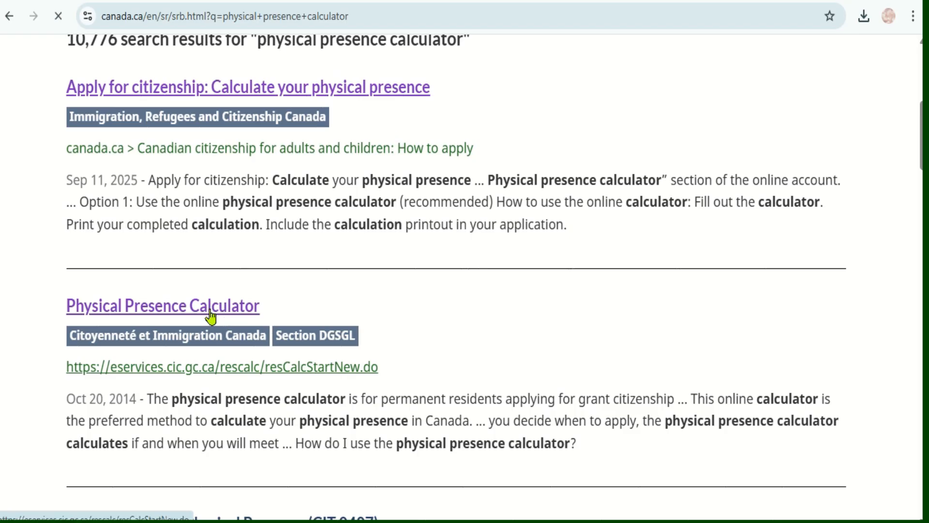
{"action": "scroll", "coordinate": [554, 259], "scroll_direction": "down", "scroll_amount": 13}
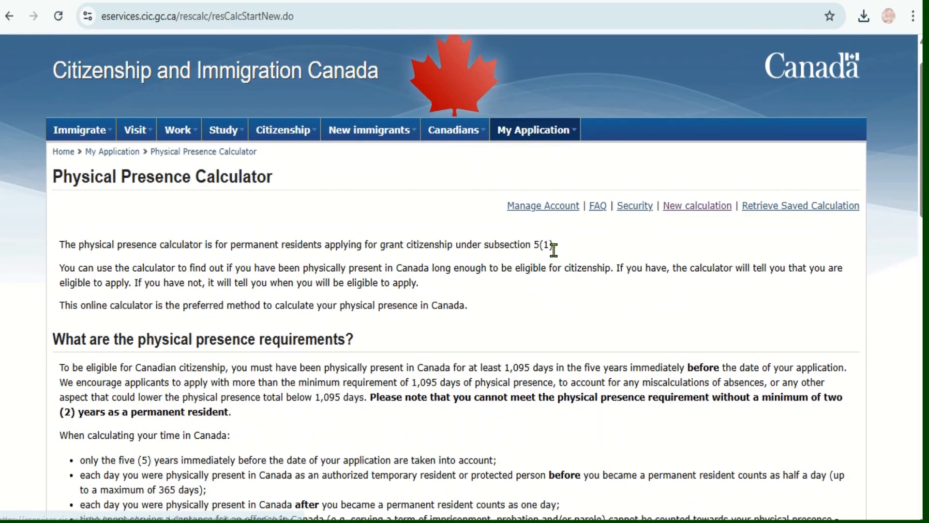
{"action": "scroll", "coordinate": [554, 259], "scroll_direction": "down", "scroll_amount": 6}
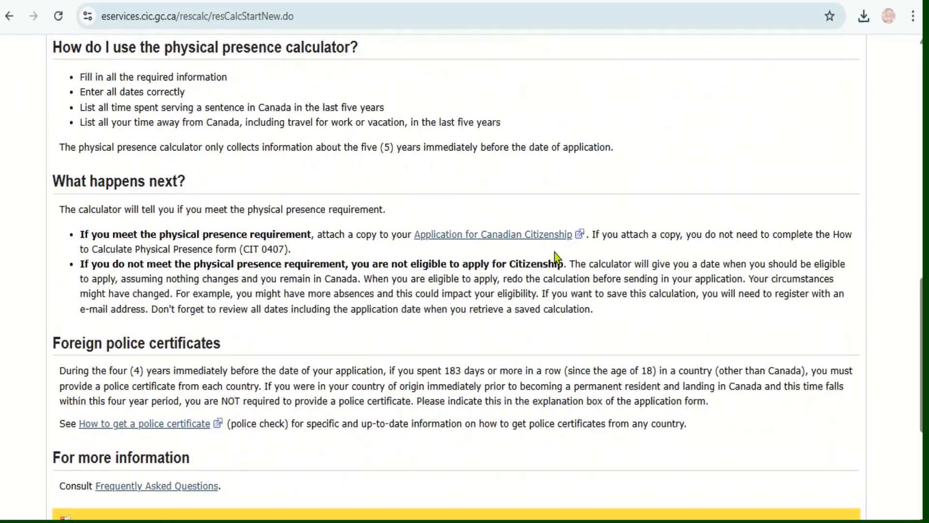
{"action": "left_click", "coordinate": [356, 438]}
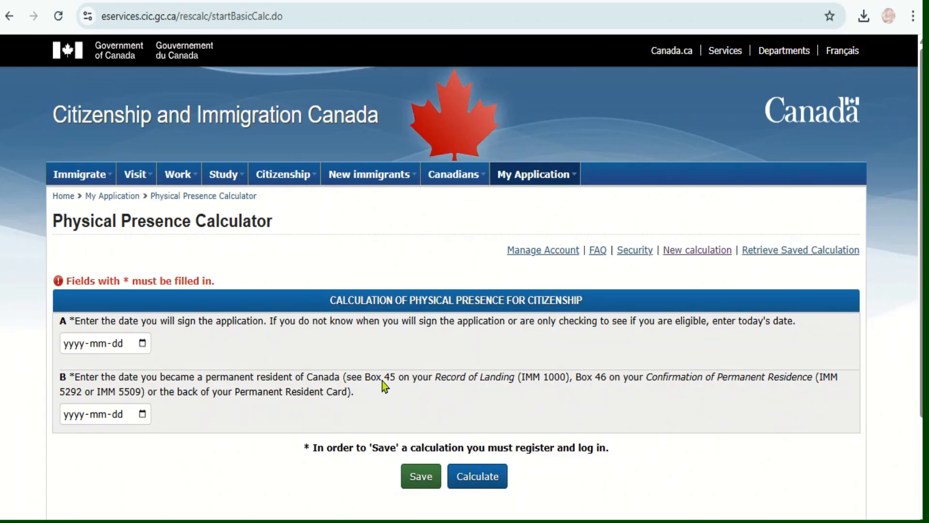
Set the application signing date in question A to 2026-04-02.
{"action": "scroll", "coordinate": [560, 343], "scroll_direction": "down", "scroll_amount": 1}
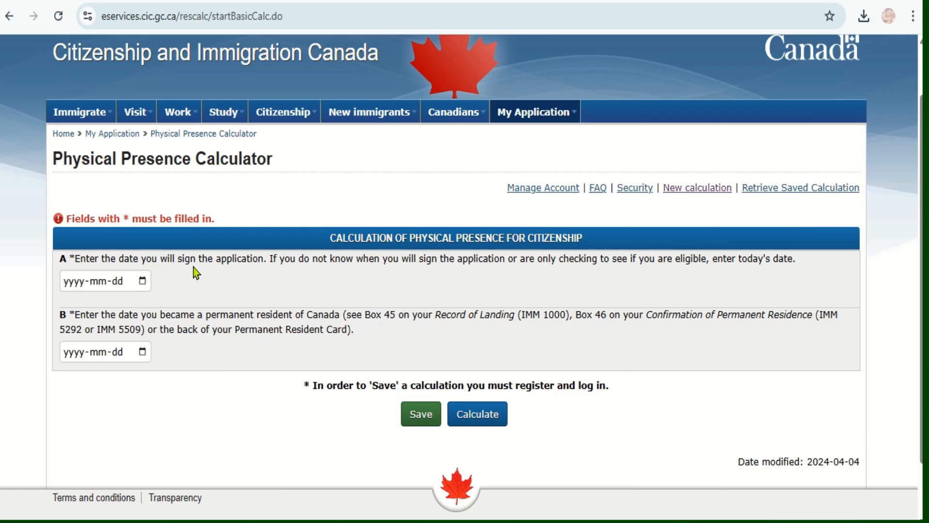
{"action": "left_click", "coordinate": [143, 285]}
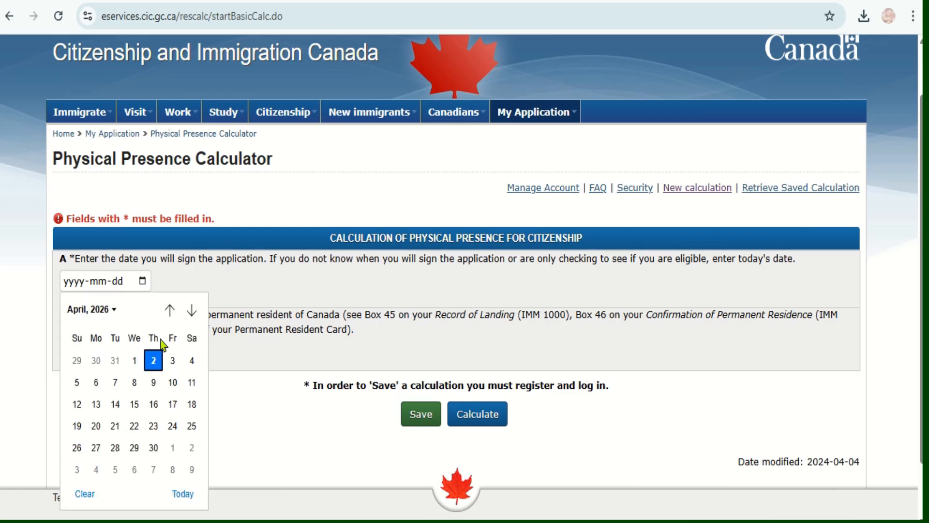
{"action": "left_click", "coordinate": [158, 358]}
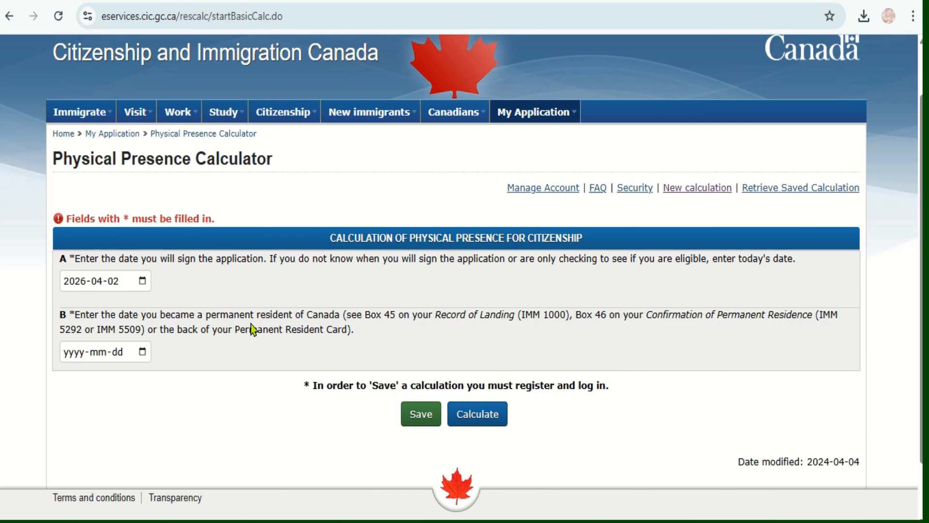
Set the permanent residence date in question B to 2023-04-02 and submit both dates for calculation.
{"action": "left_click", "coordinate": [143, 352]}
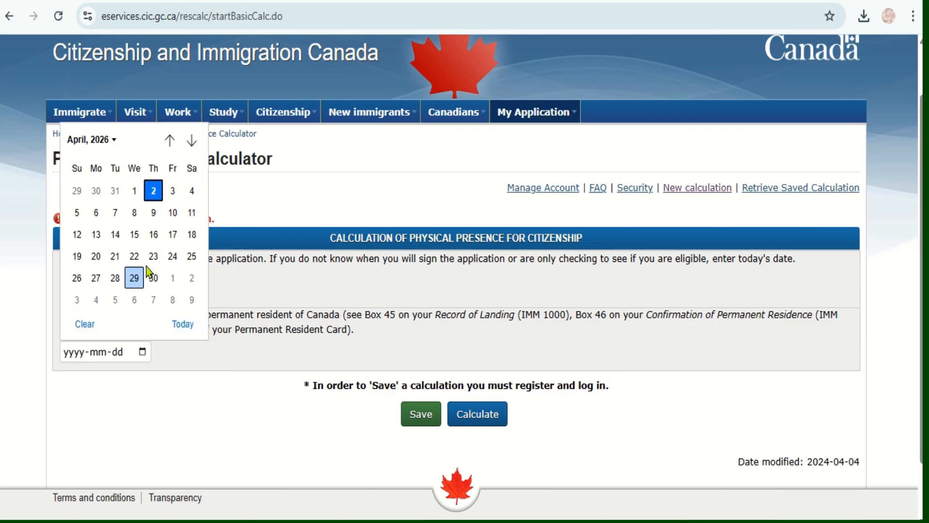
{"action": "left_click", "coordinate": [154, 191]}
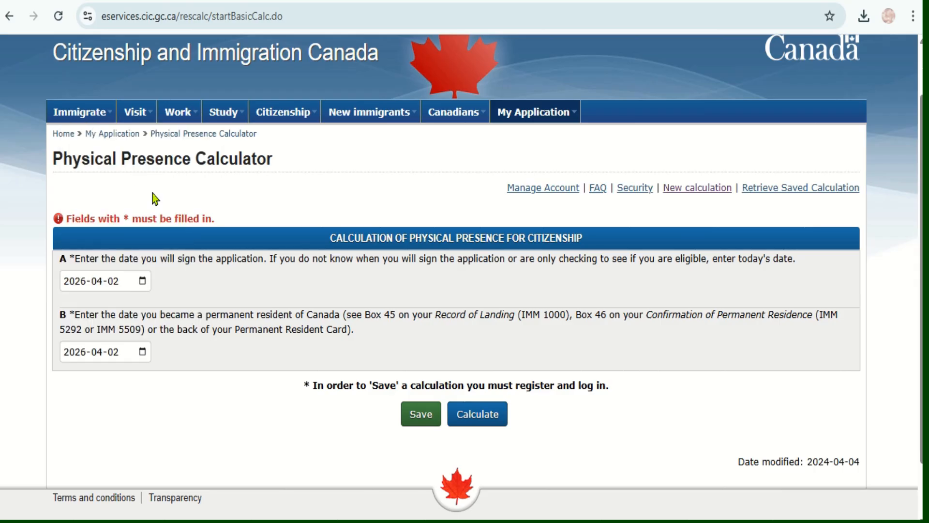
{"action": "left_click", "coordinate": [147, 351]}
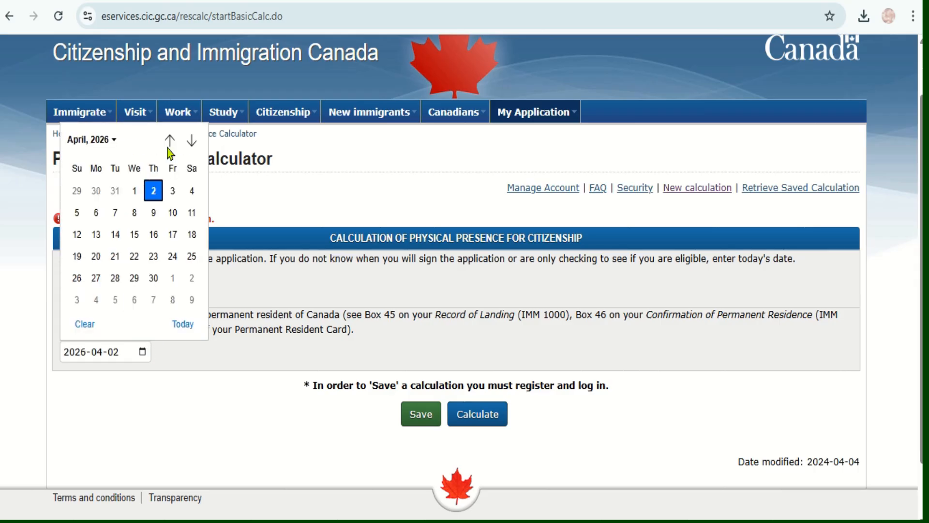
{"action": "left_click", "coordinate": [113, 140]}
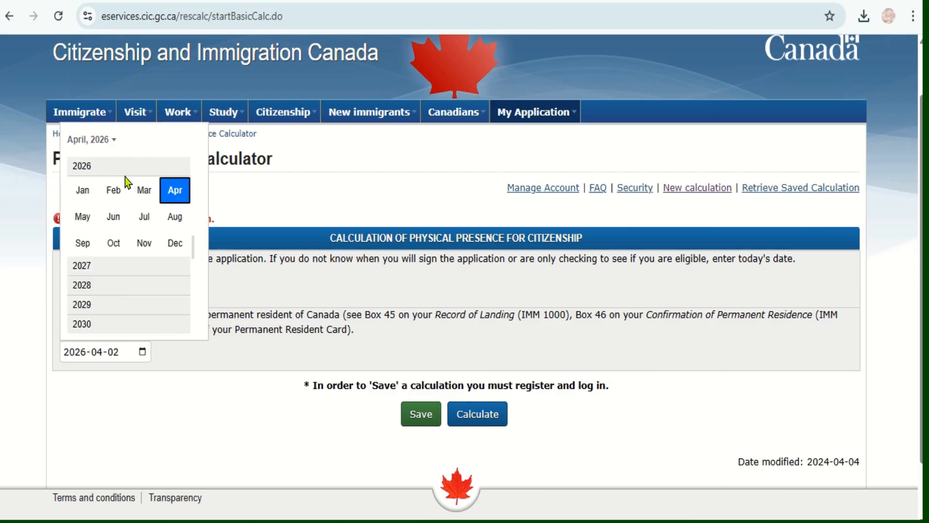
{"action": "scroll", "coordinate": [196, 217], "scroll_direction": "up", "scroll_amount": 3}
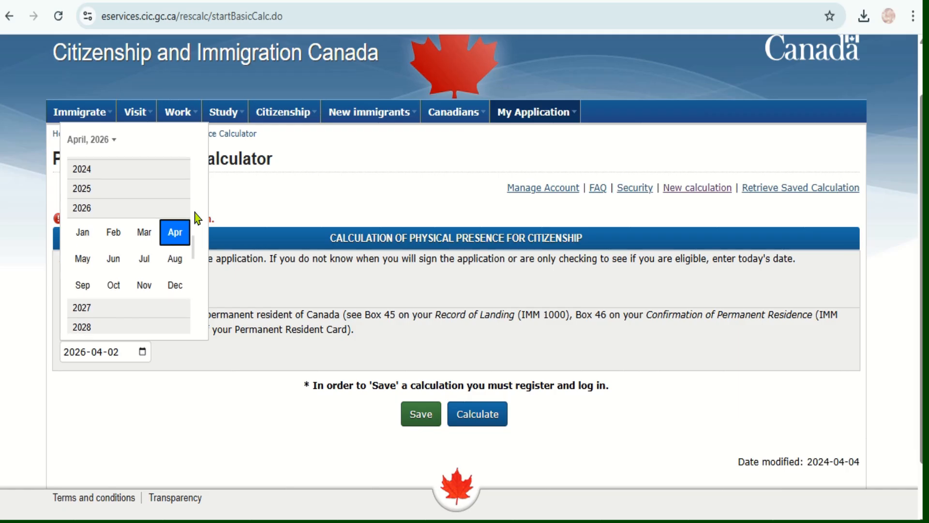
{"action": "left_click", "coordinate": [86, 172]}
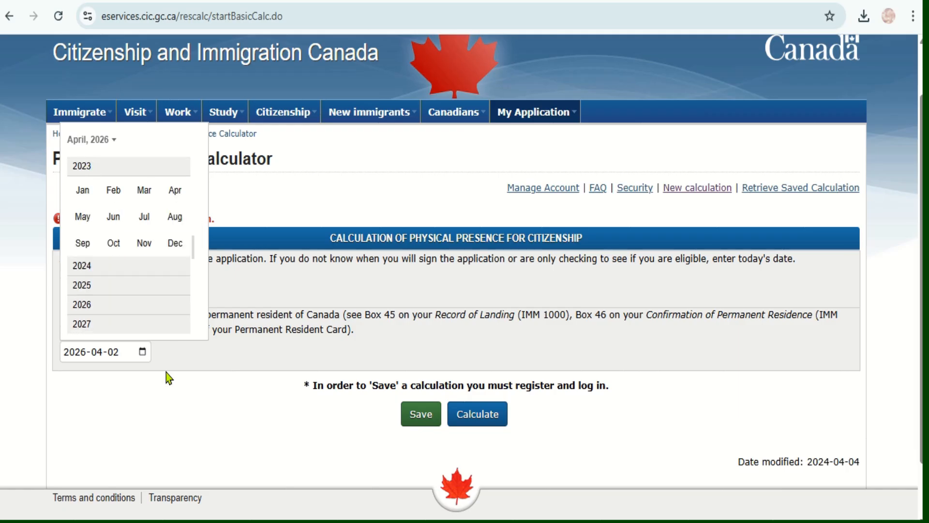
{"action": "left_click", "coordinate": [174, 191]}
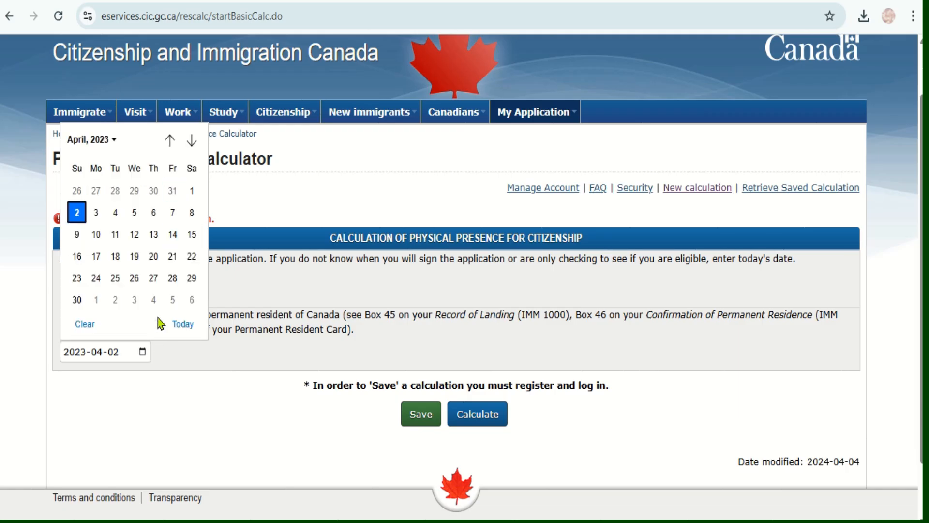
{"action": "left_click", "coordinate": [78, 212]}
{"action": "left_click", "coordinate": [467, 418]}
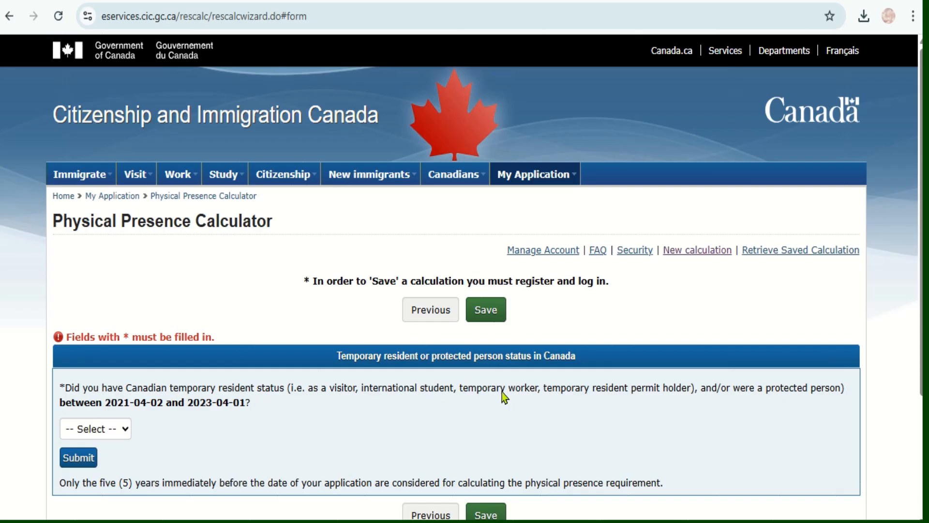
Answer Yes to having had temporary resident or protected person status and submit the answer.
{"action": "scroll", "coordinate": [501, 391], "scroll_direction": "down", "scroll_amount": 2}
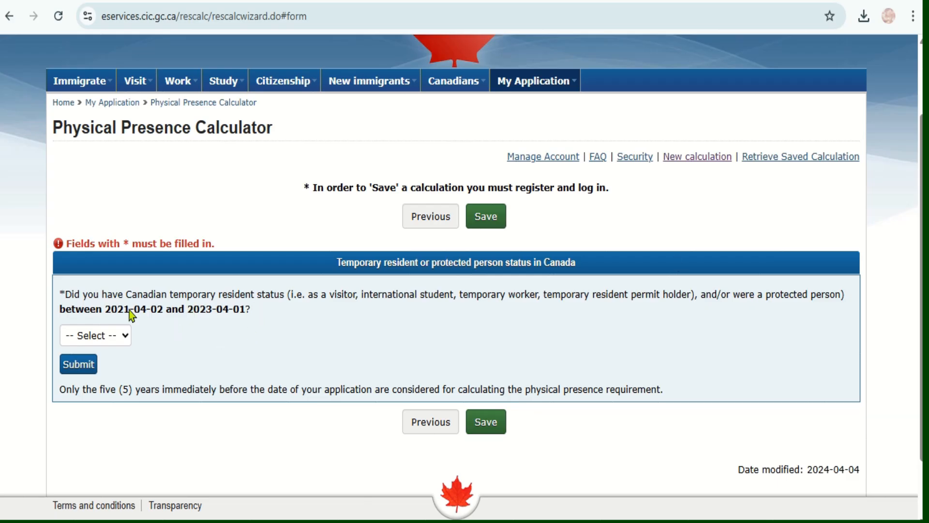
{"action": "left_click", "coordinate": [125, 335]}
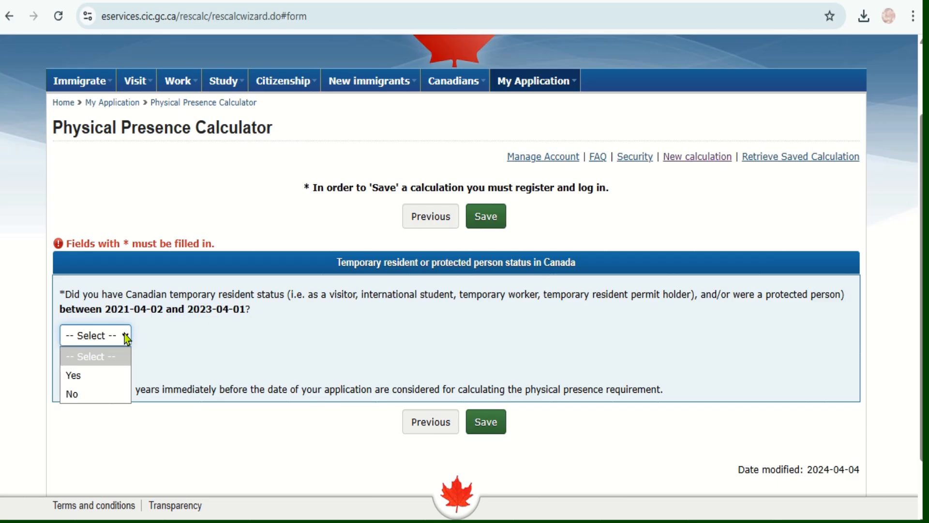
{"action": "left_click", "coordinate": [83, 380]}
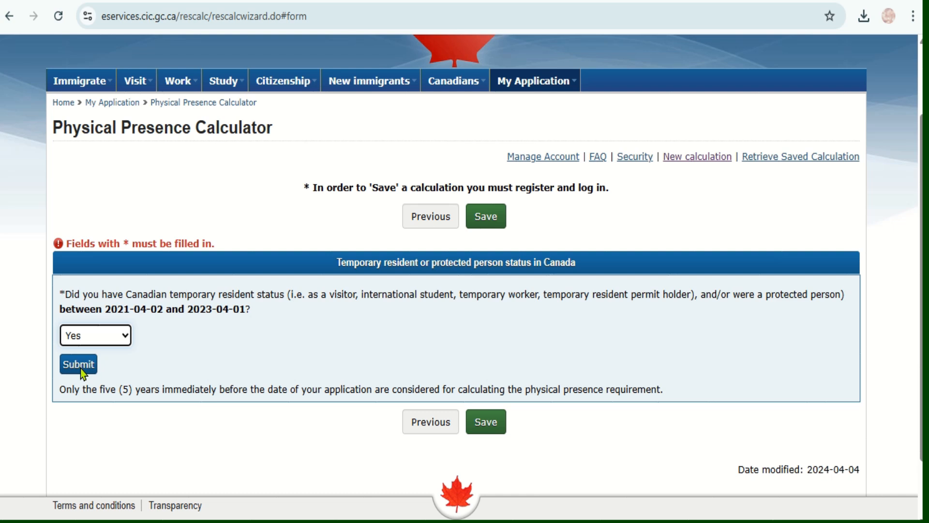
{"action": "left_click", "coordinate": [78, 364]}
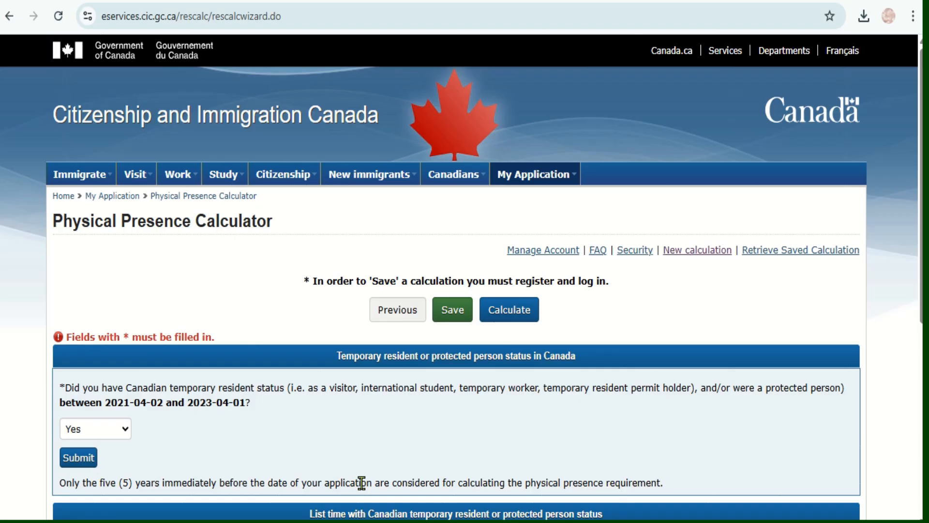
Choose Temporary Worker as the status type for the temporary residence entry.
{"action": "scroll", "coordinate": [361, 482], "scroll_direction": "down", "scroll_amount": 3}
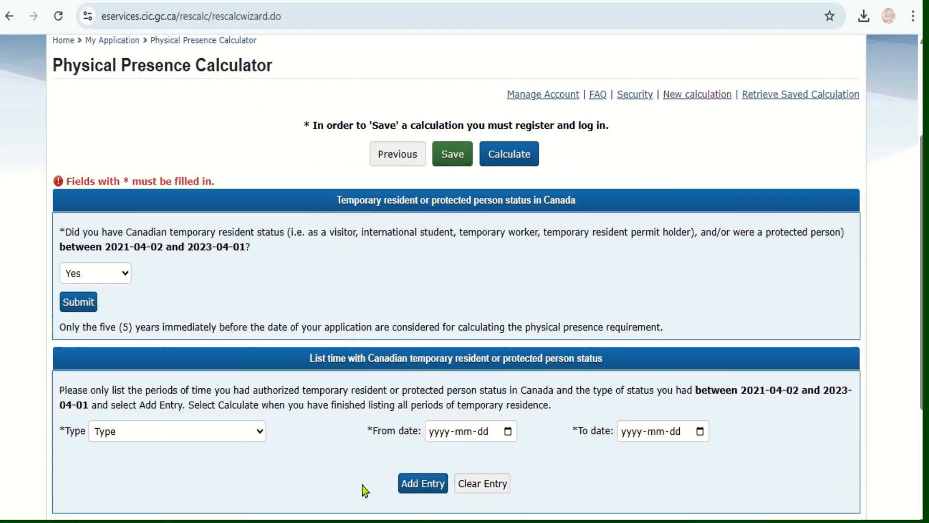
{"action": "scroll", "coordinate": [365, 490], "scroll_direction": "down", "scroll_amount": 1}
{"action": "left_click", "coordinate": [239, 374]}
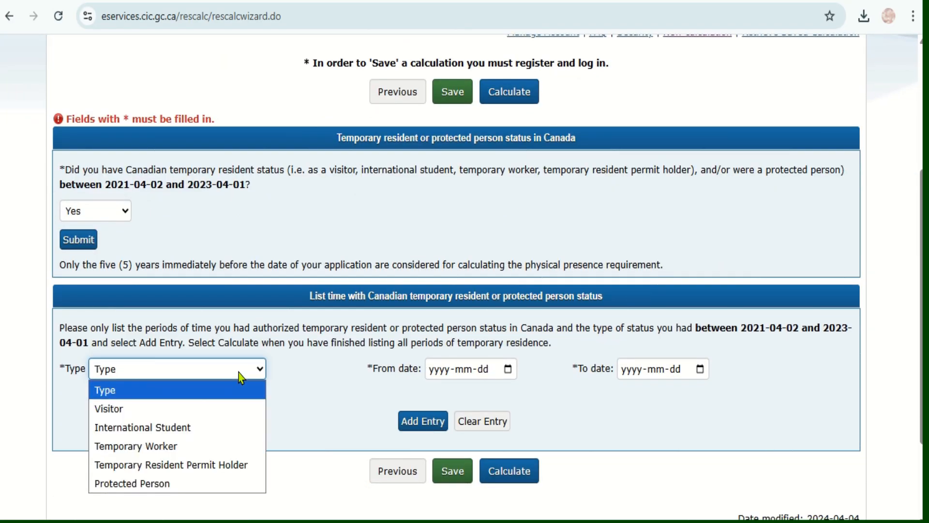
{"action": "left_click", "coordinate": [178, 446]}
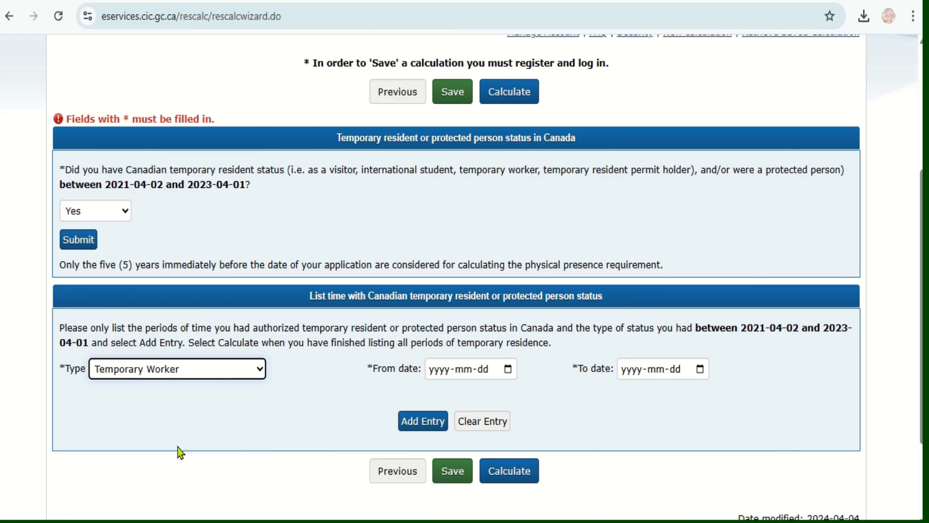
Set the From date of the Temporary Worker period to 2022-04-02.
{"action": "left_click", "coordinate": [508, 370]}
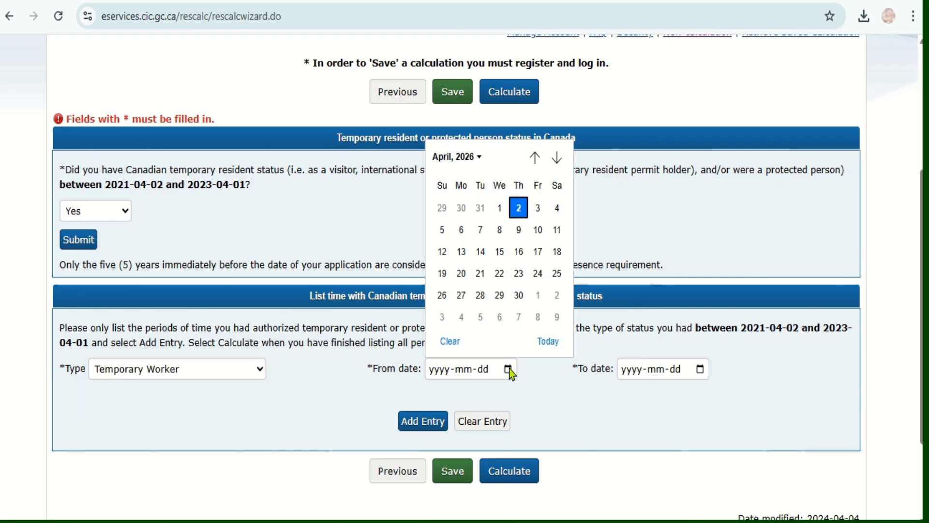
{"action": "left_click", "coordinate": [478, 157]}
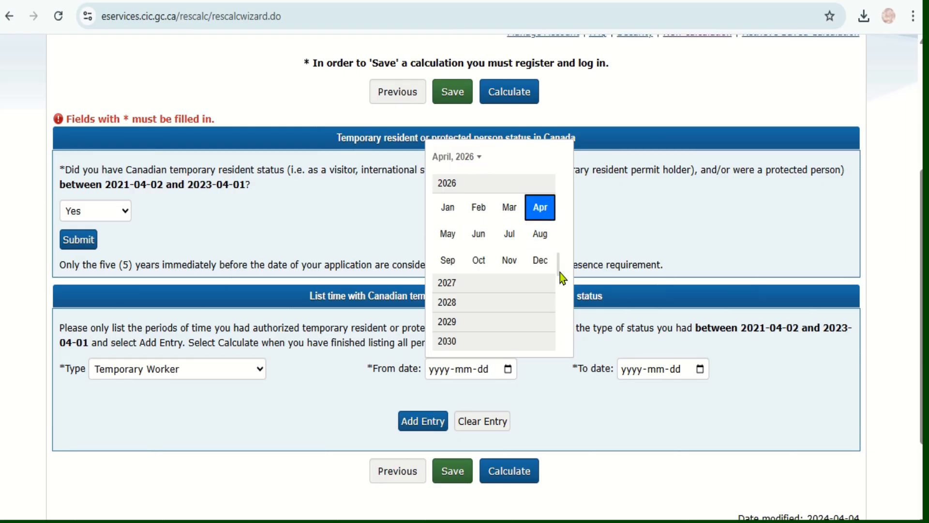
{"action": "scroll", "coordinate": [559, 266], "scroll_direction": "up", "scroll_amount": 2}
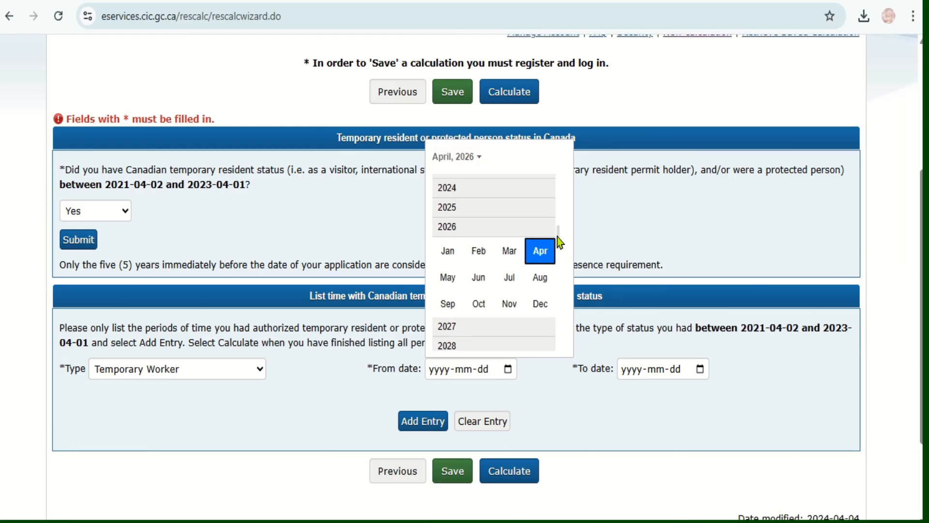
{"action": "scroll", "coordinate": [557, 237], "scroll_direction": "up", "scroll_amount": 2}
{"action": "left_click", "coordinate": [452, 196]}
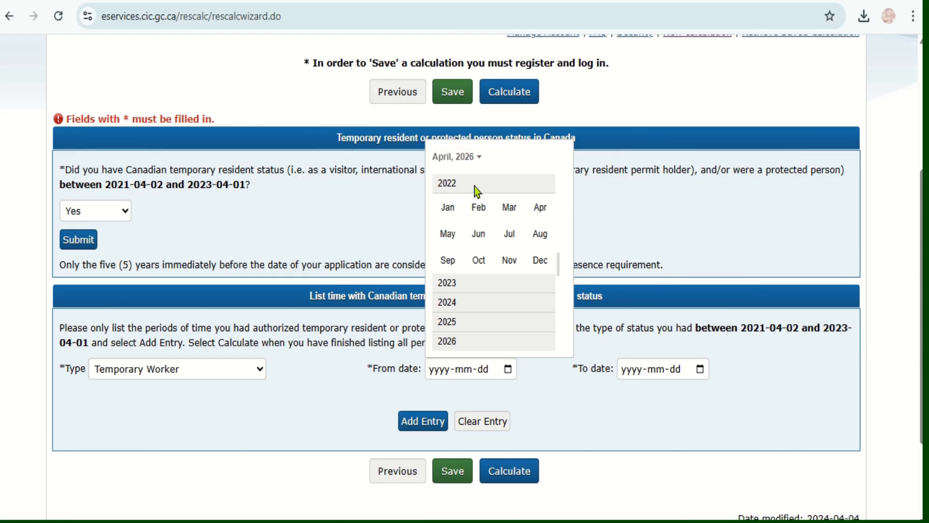
{"action": "left_click", "coordinate": [540, 207]}
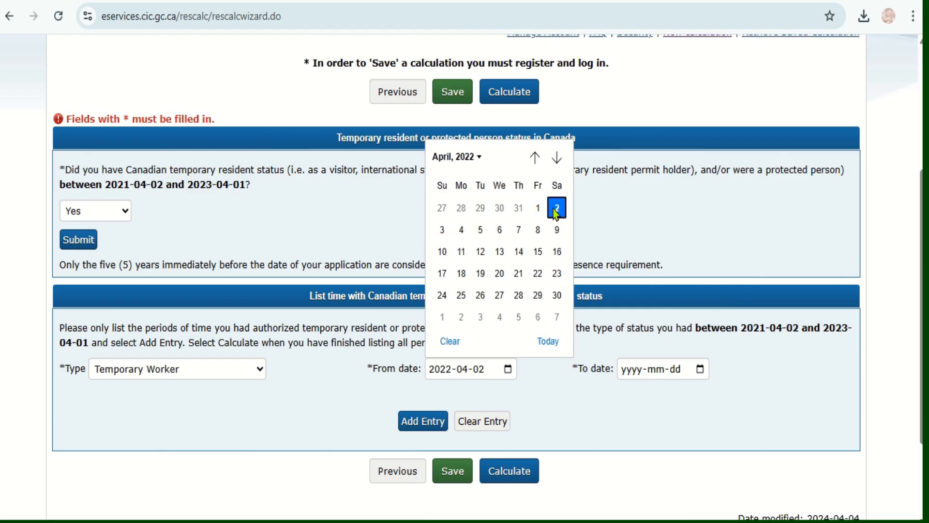
{"action": "left_click", "coordinate": [557, 208]}
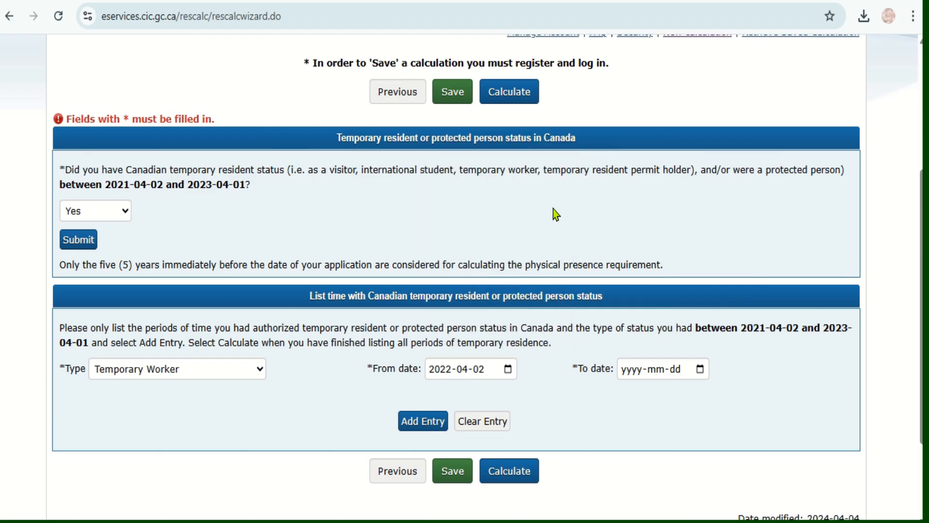
Set the To date of the Temporary Worker period to 2023-04-01.
{"action": "left_click", "coordinate": [700, 370]}
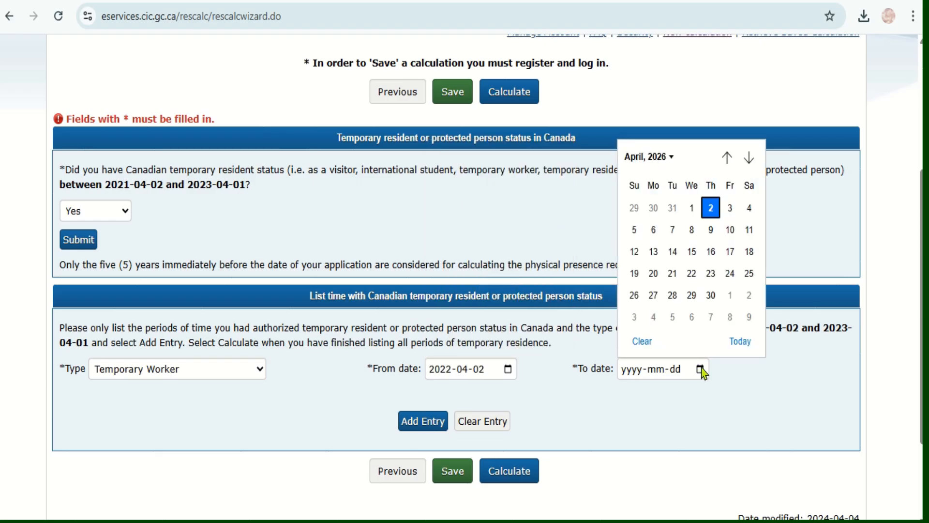
{"action": "left_click", "coordinate": [672, 157]}
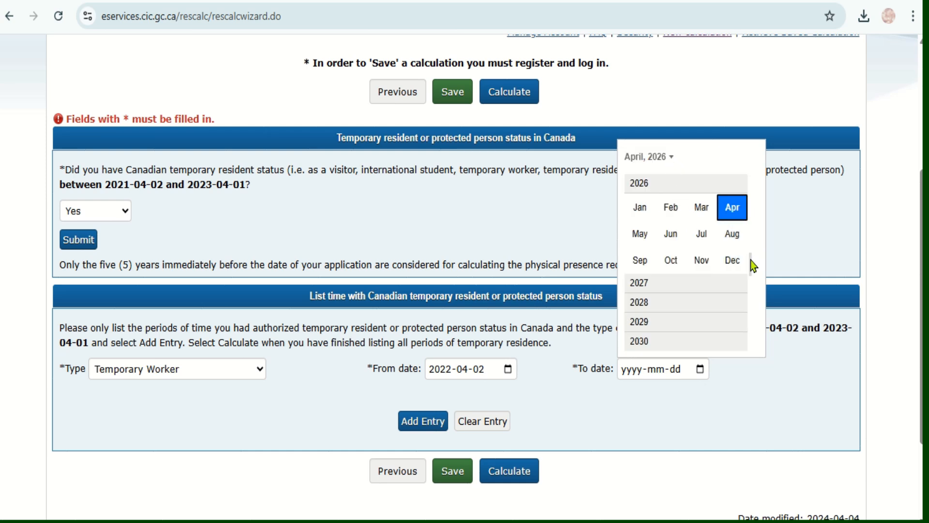
{"action": "scroll", "coordinate": [751, 257], "scroll_direction": "up", "scroll_amount": 2}
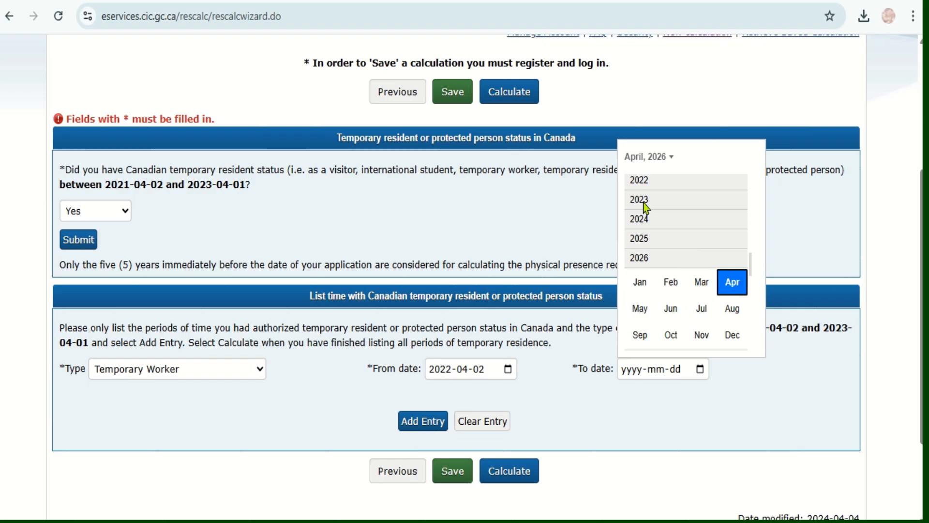
{"action": "left_click", "coordinate": [643, 202]}
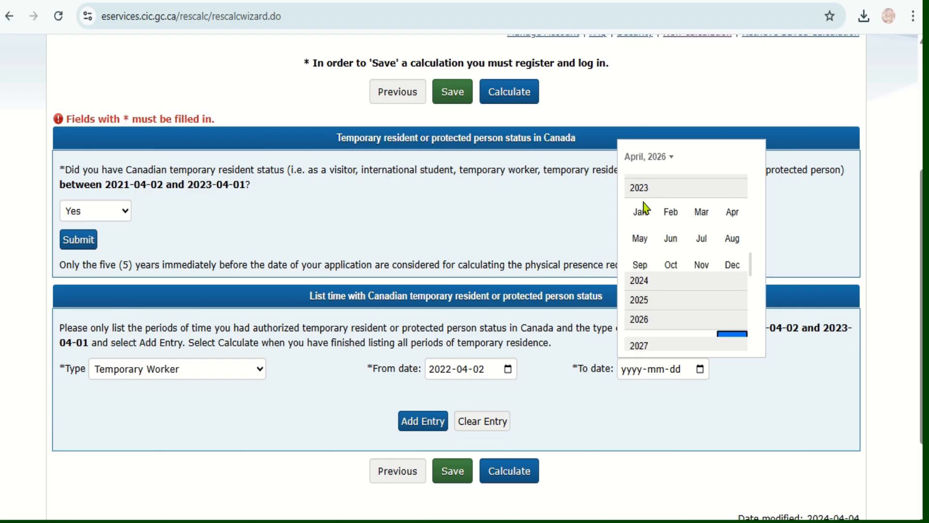
{"action": "left_click", "coordinate": [732, 209]}
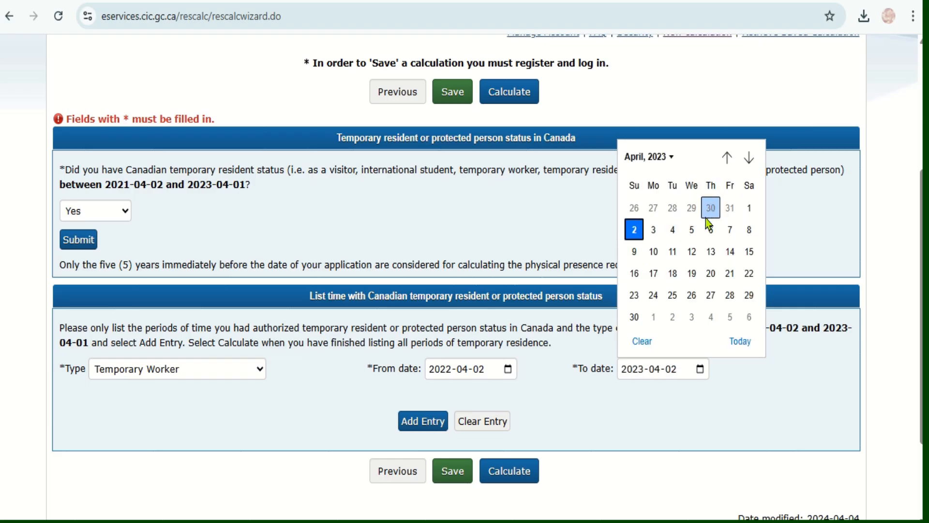
{"action": "left_click", "coordinate": [756, 209]}
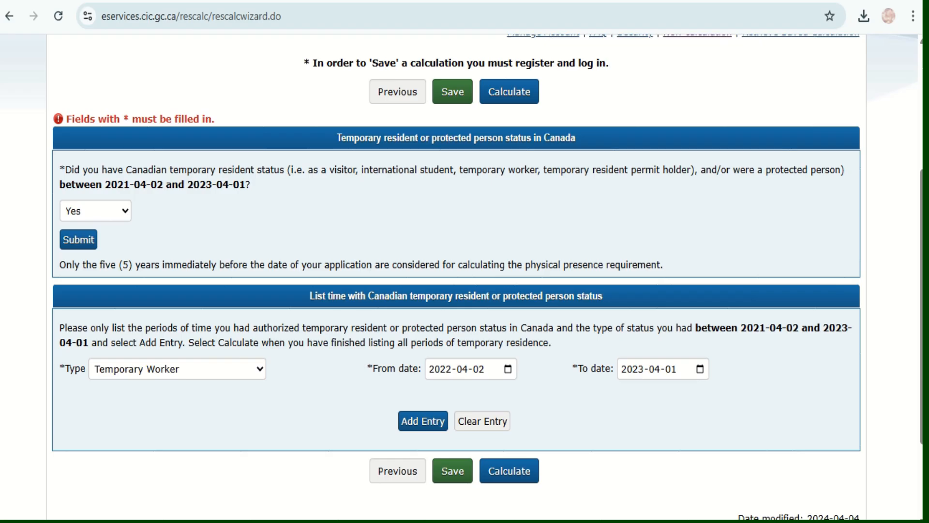
Add the Temporary Worker entry to the list and calculate the temporary residence time.
{"action": "scroll", "coordinate": [920, 247], "scroll_direction": "down", "scroll_amount": 2}
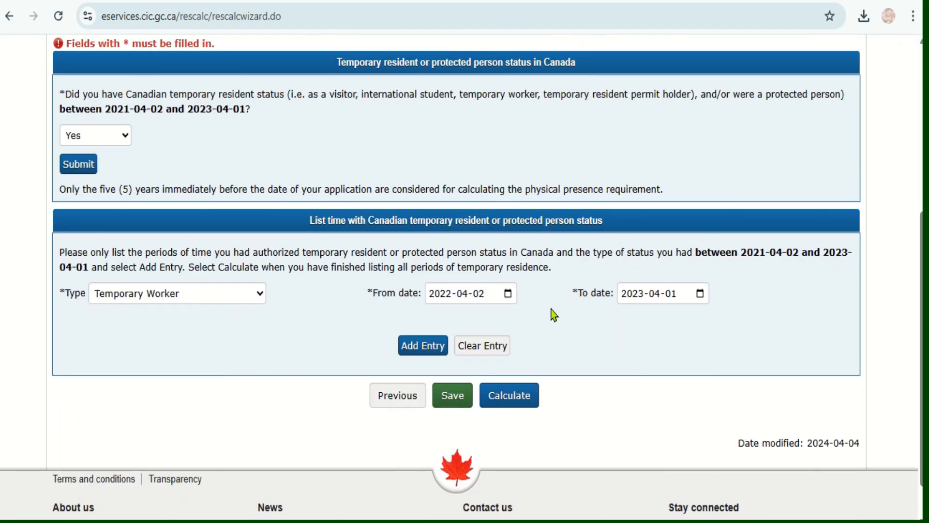
{"action": "left_click", "coordinate": [424, 345]}
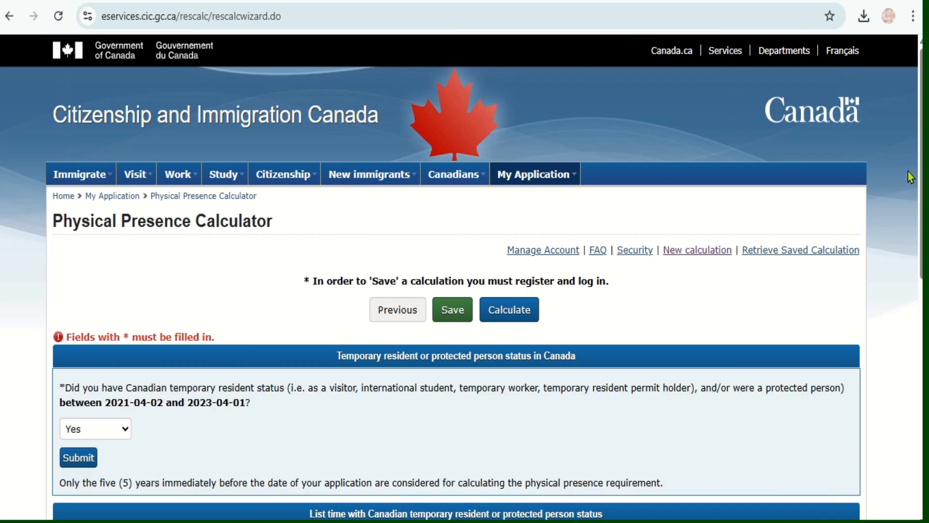
{"action": "left_click_drag", "start_coordinate": [921, 174], "coordinate": [921, 361]}
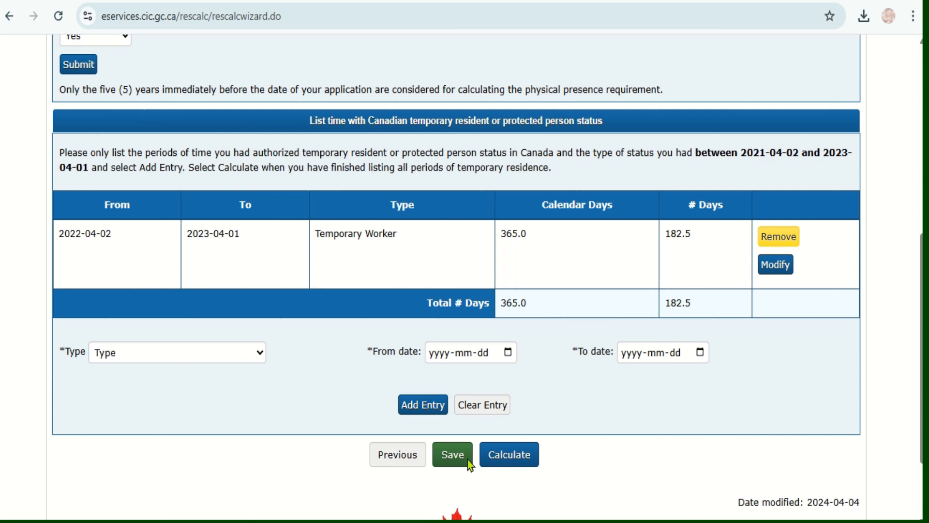
{"action": "left_click", "coordinate": [506, 464]}
Answer No to having served a sentence for an offence in Canada, submit the answer and continue.
{"action": "scroll", "coordinate": [636, 403], "scroll_direction": "down", "scroll_amount": 4}
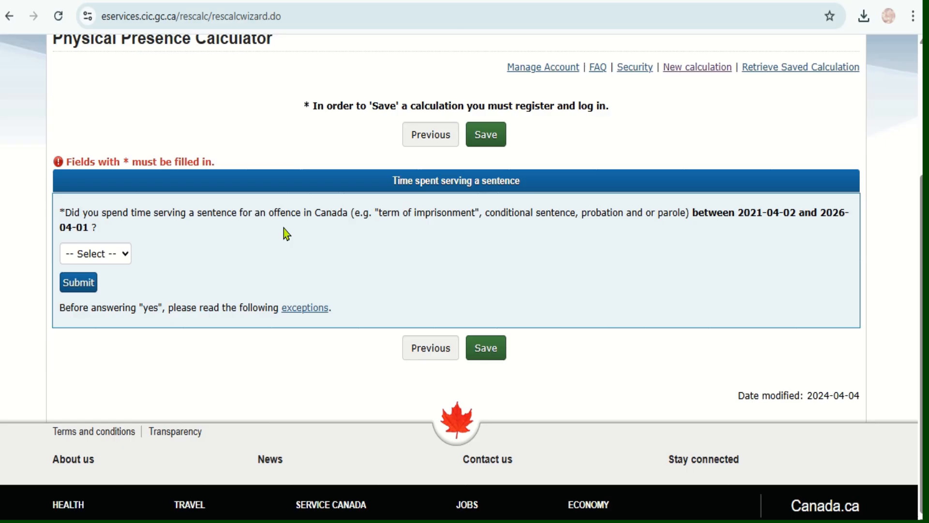
{"action": "left_click", "coordinate": [120, 263]}
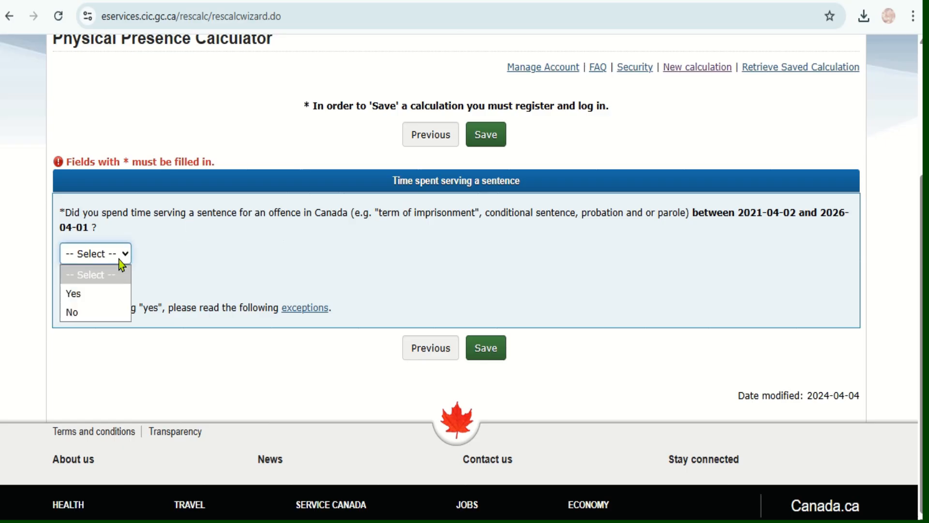
{"action": "left_click", "coordinate": [122, 316]}
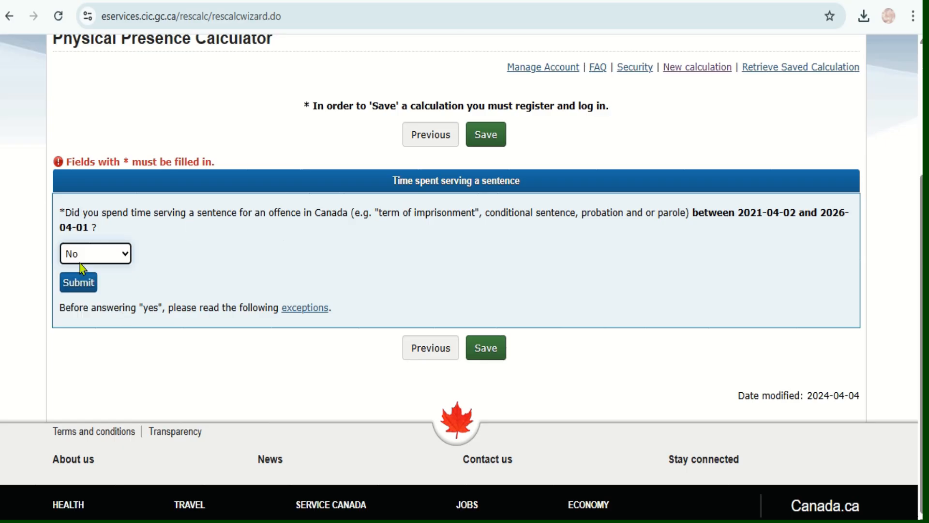
{"action": "left_click", "coordinate": [82, 282]}
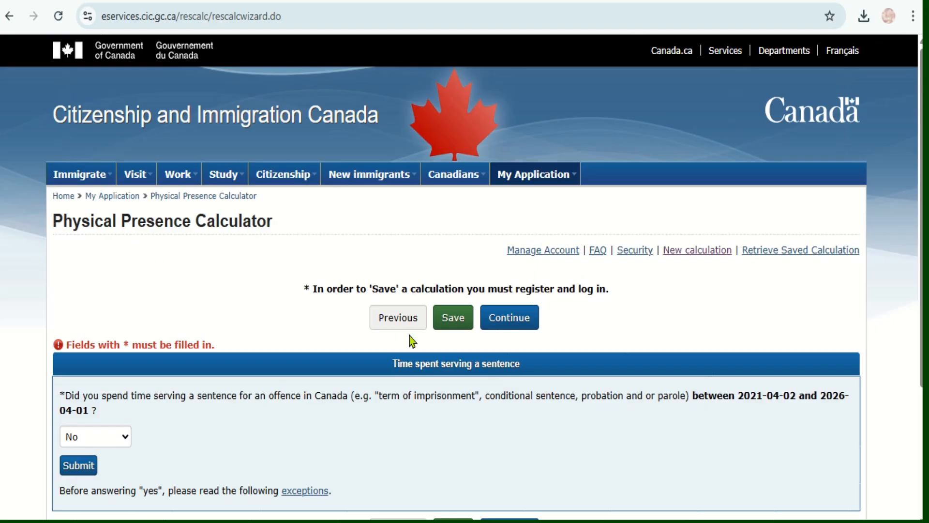
{"action": "scroll", "coordinate": [409, 335], "scroll_direction": "down", "scroll_amount": 3}
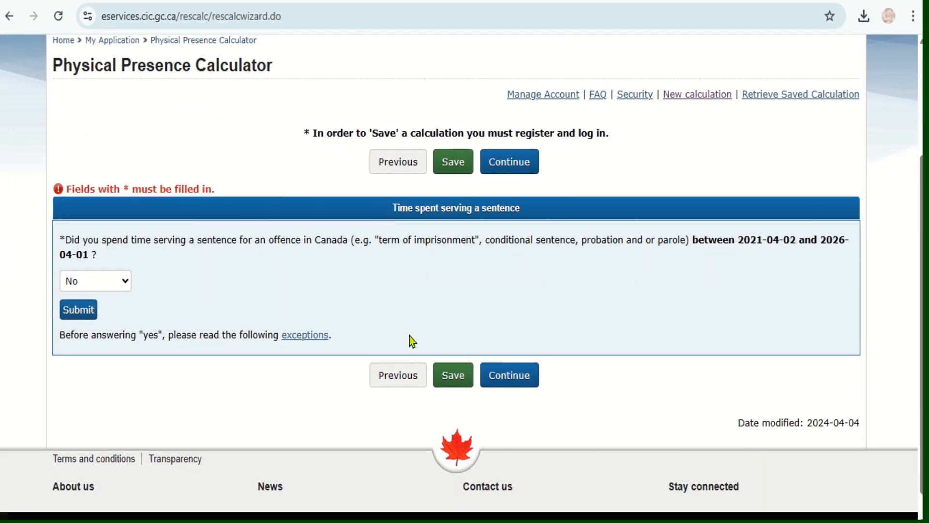
{"action": "left_click", "coordinate": [505, 385]}
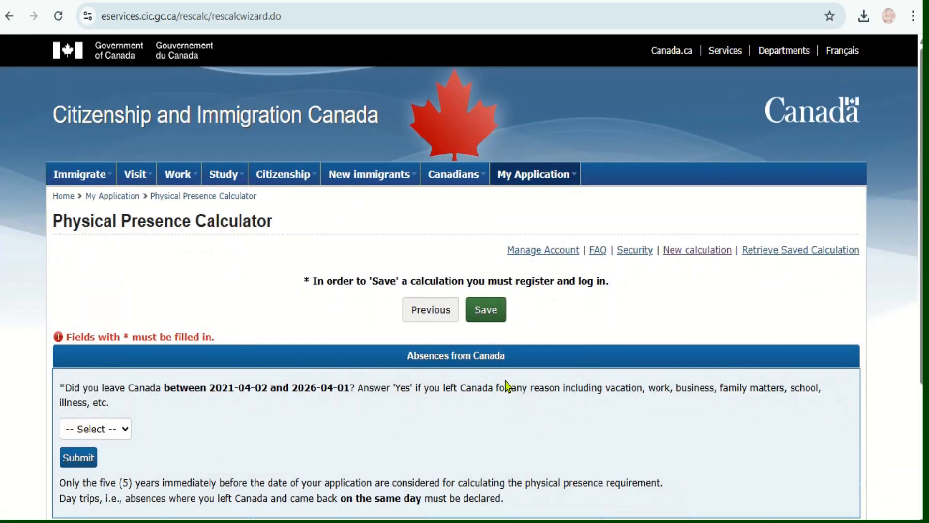
Answer Yes to having left Canada during the five-year period and submit the answer.
{"action": "scroll", "coordinate": [506, 386], "scroll_direction": "down", "scroll_amount": 3}
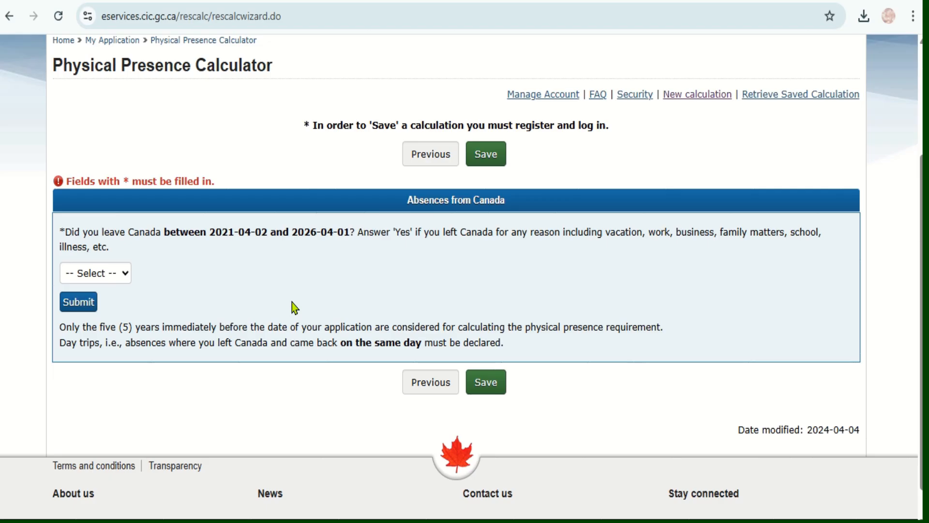
{"action": "left_click", "coordinate": [125, 271]}
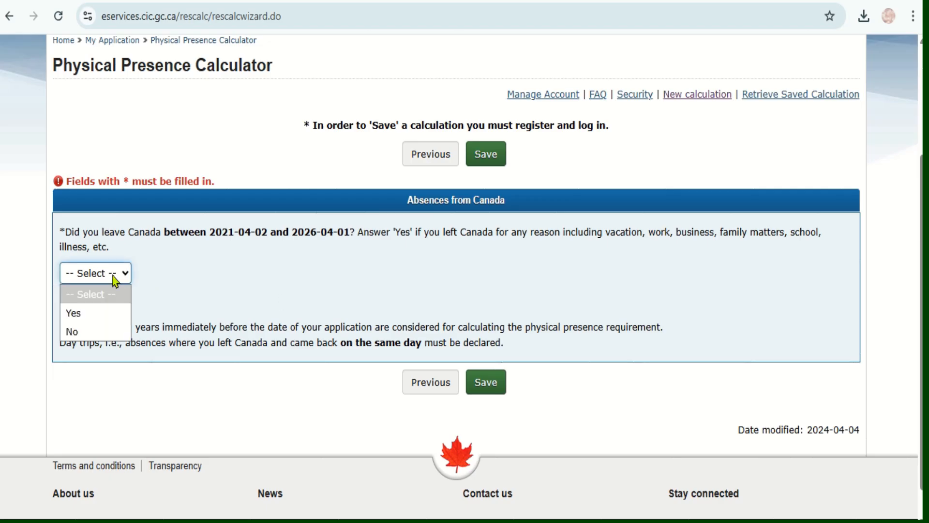
{"action": "left_click", "coordinate": [104, 315]}
{"action": "left_click", "coordinate": [78, 302]}
Choose India as the destination of the absence from Canada.
{"action": "scroll", "coordinate": [469, 356], "scroll_direction": "down", "scroll_amount": 1}
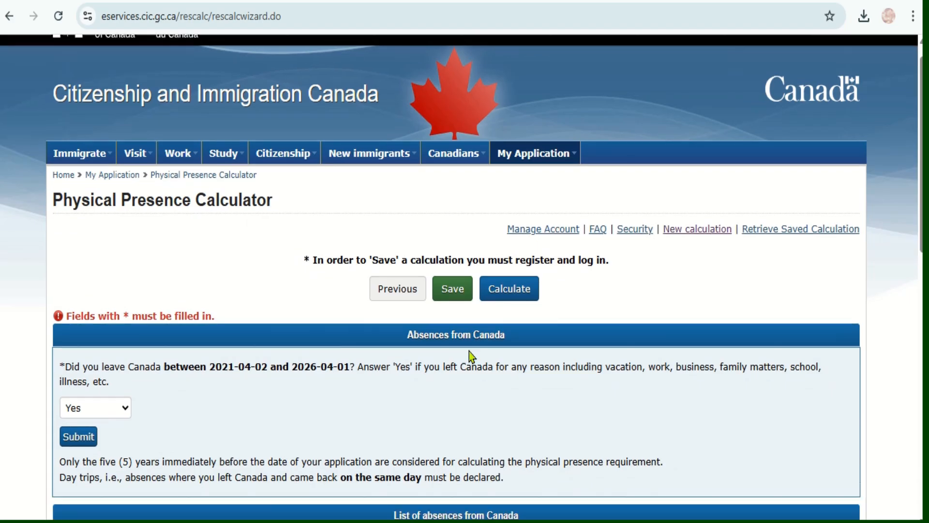
{"action": "scroll", "coordinate": [469, 352], "scroll_direction": "down", "scroll_amount": 6}
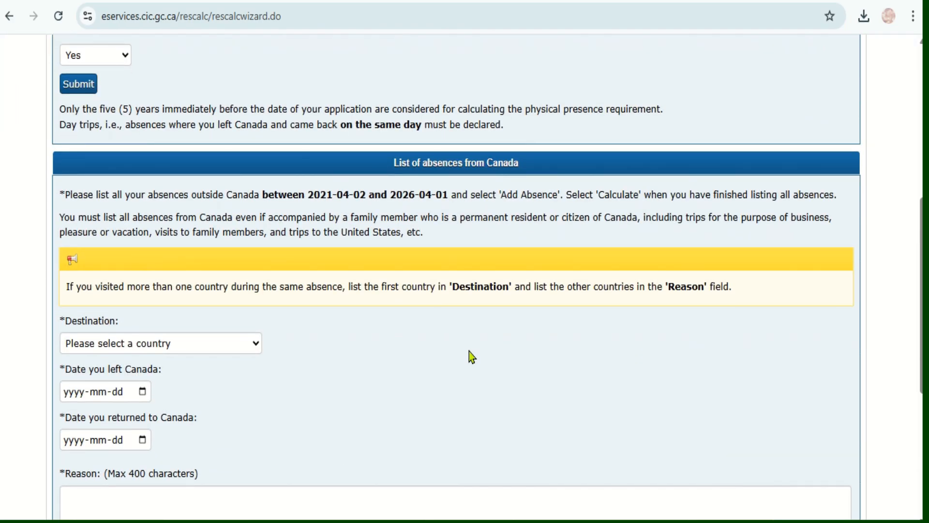
{"action": "scroll", "coordinate": [469, 351], "scroll_direction": "down", "scroll_amount": 1}
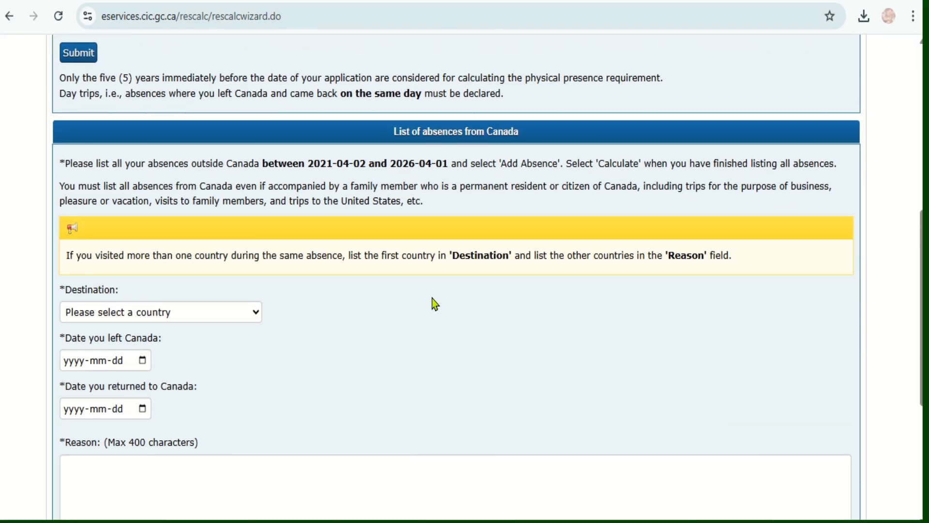
{"action": "scroll", "coordinate": [435, 309], "scroll_direction": "down", "scroll_amount": 1}
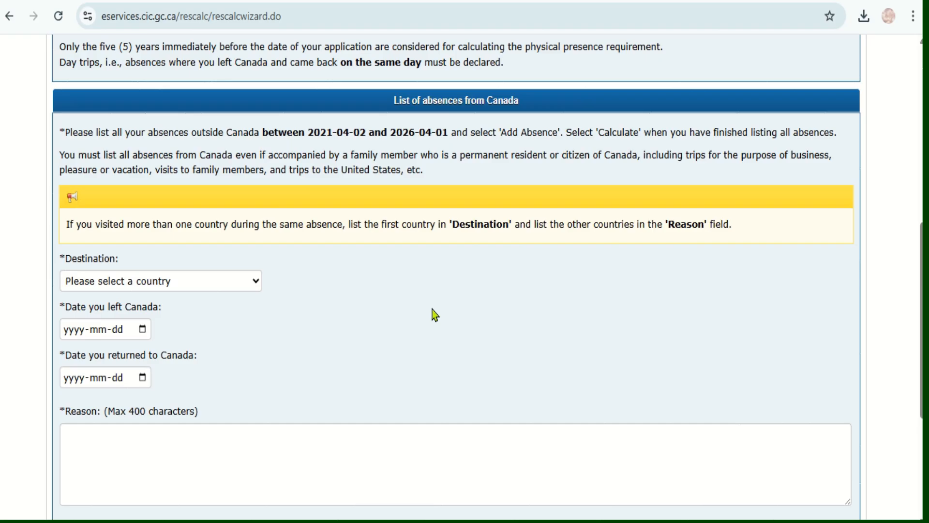
{"action": "left_click", "coordinate": [254, 283]}
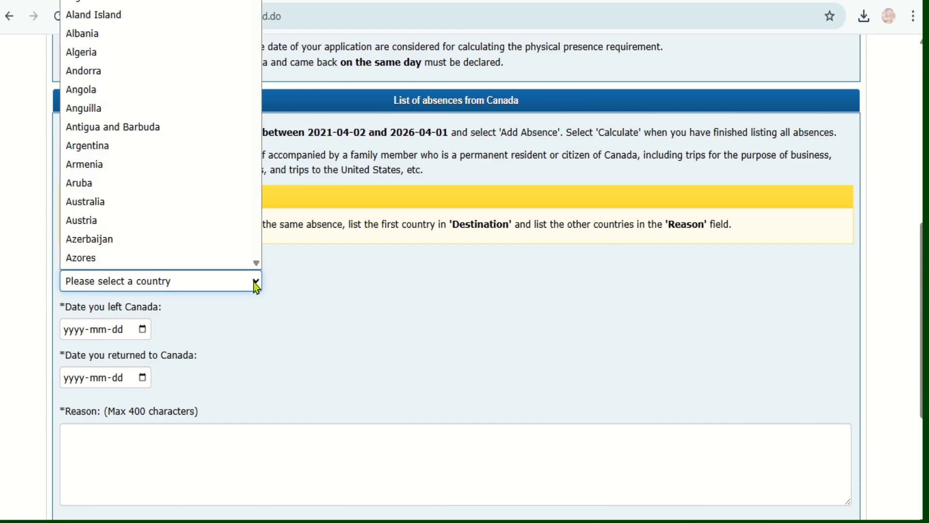
{"action": "left_click_drag", "start_coordinate": [259, 2], "coordinate": [168, 87]}
{"action": "left_click_drag", "start_coordinate": [251, 20], "coordinate": [269, 89]}
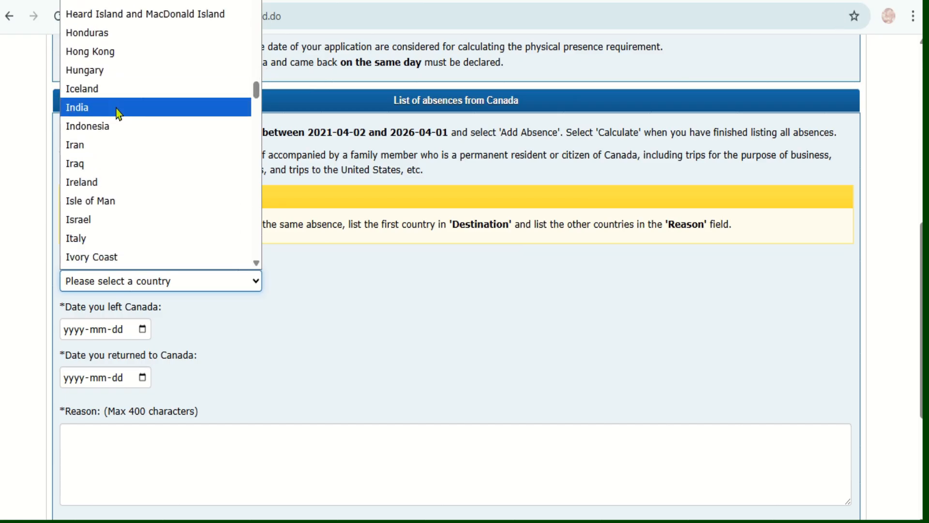
{"action": "left_click", "coordinate": [119, 111]}
Set the date of leaving Canada for the India absence to 2024-12-10.
{"action": "left_click", "coordinate": [143, 329]}
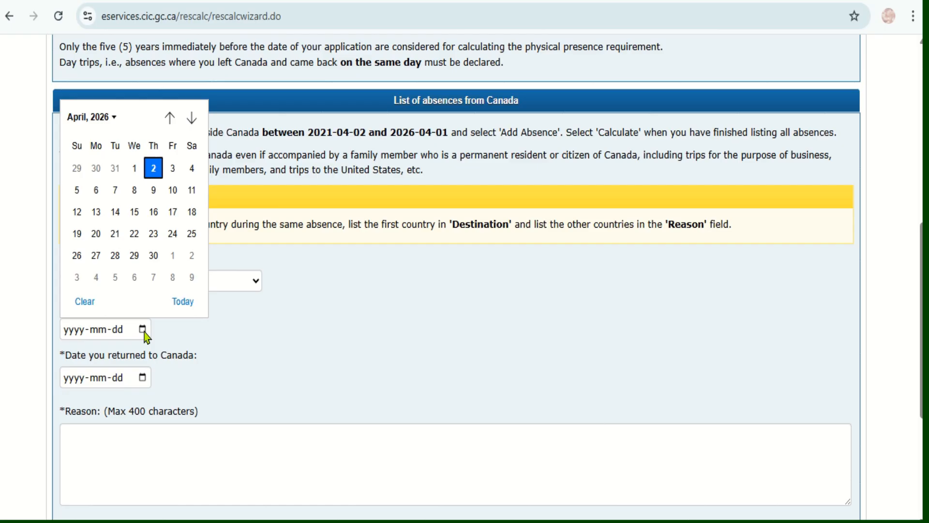
{"action": "left_click", "coordinate": [115, 119]}
{"action": "scroll", "coordinate": [194, 218], "scroll_direction": "up", "scroll_amount": 2}
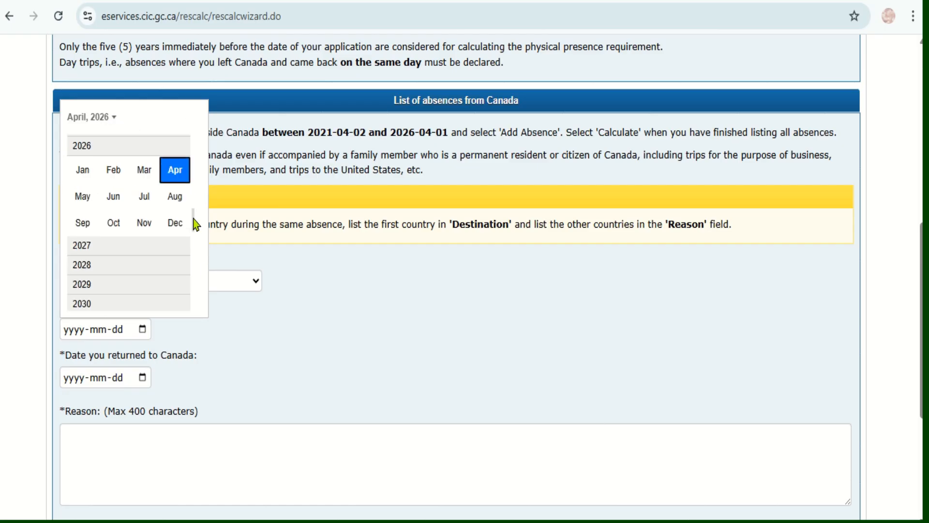
{"action": "left_click", "coordinate": [83, 166]}
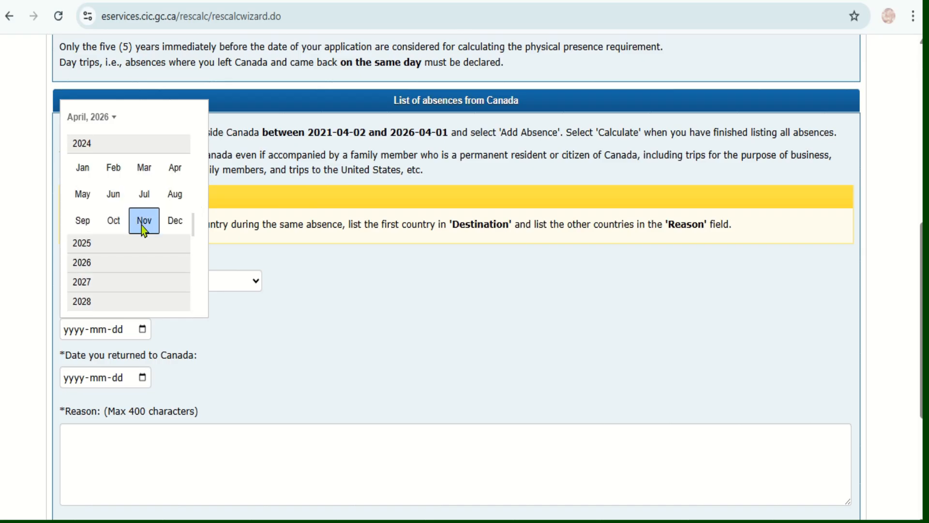
{"action": "left_click", "coordinate": [173, 222]}
{"action": "left_click", "coordinate": [116, 195]}
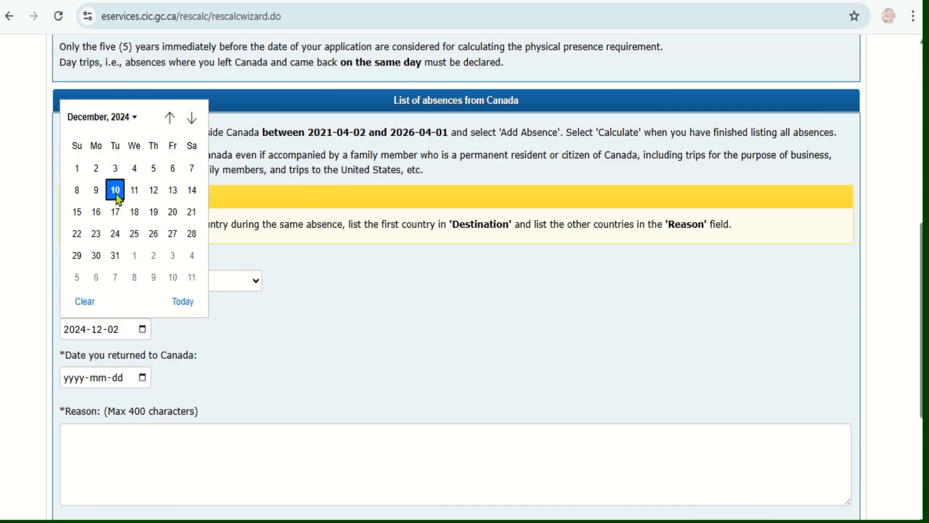
Set the date of return to Canada for the India absence to 2024-12-20.
{"action": "left_click", "coordinate": [143, 378]}
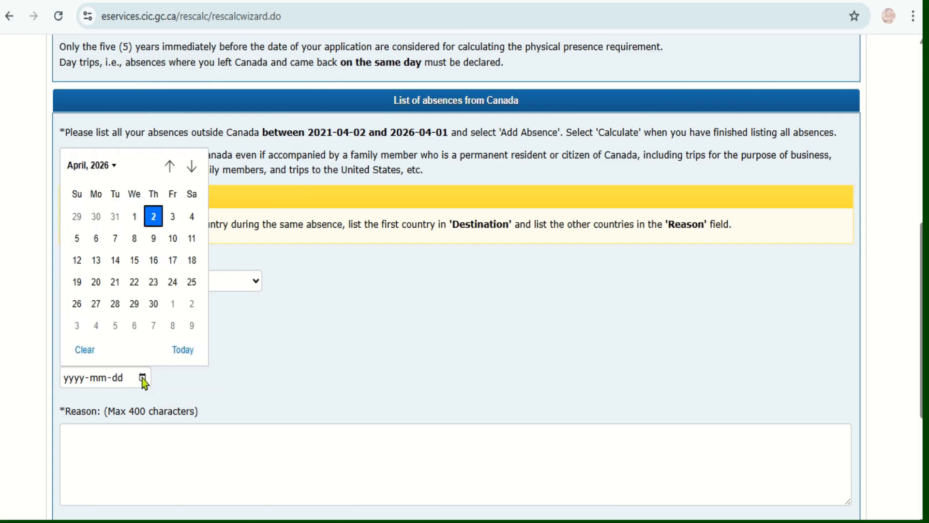
{"action": "left_click", "coordinate": [115, 166]}
{"action": "left_click_drag", "start_coordinate": [193, 269], "coordinate": [187, 242]}
{"action": "left_click", "coordinate": [89, 208]}
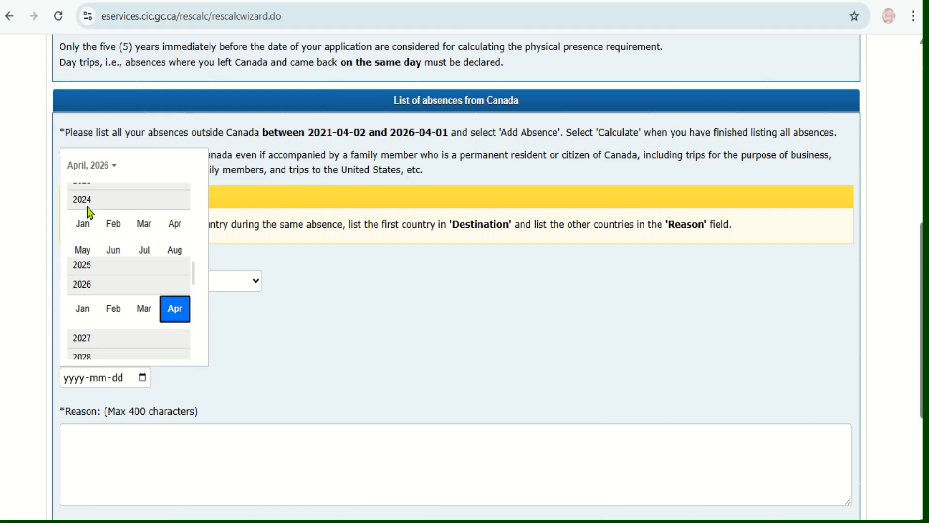
{"action": "left_click", "coordinate": [175, 271]}
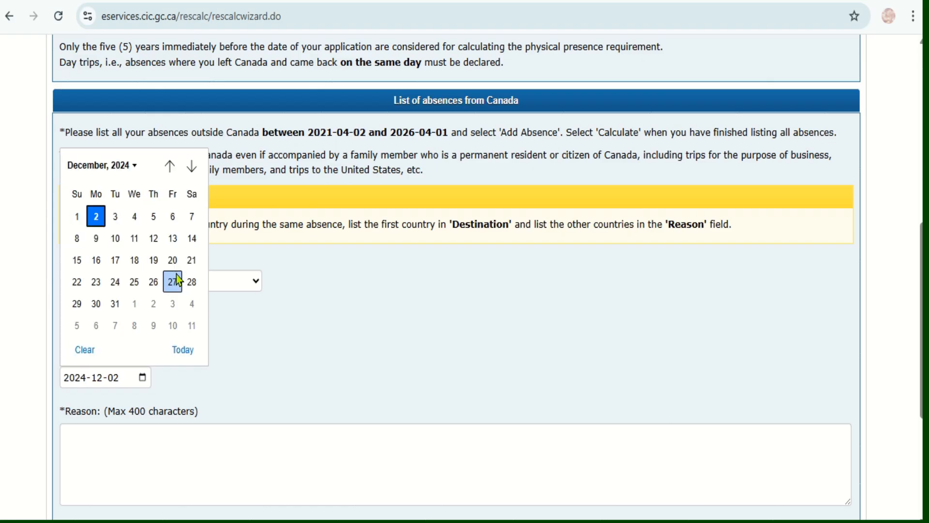
{"action": "left_click", "coordinate": [174, 261]}
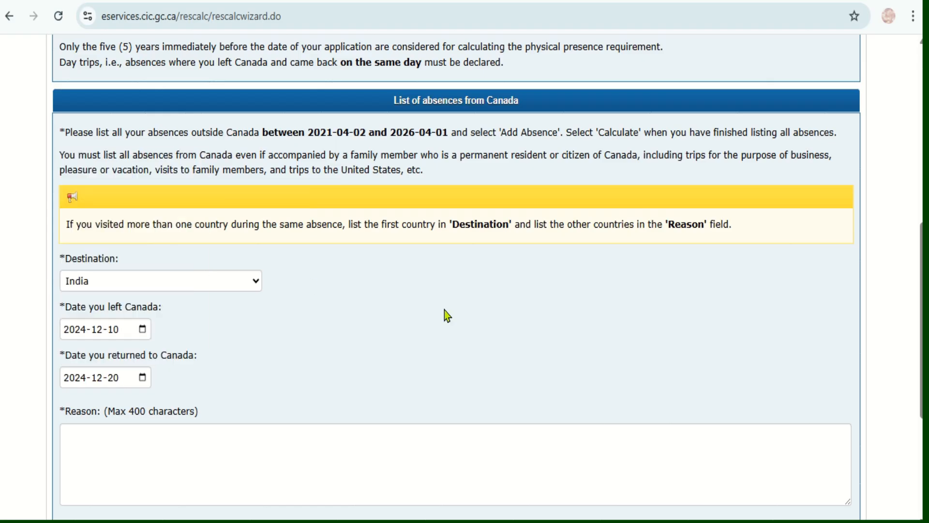
Enter "Family visit" as the reason for the India trip and add the absence to the list.
{"action": "scroll", "coordinate": [417, 345], "scroll_direction": "down", "scroll_amount": 3}
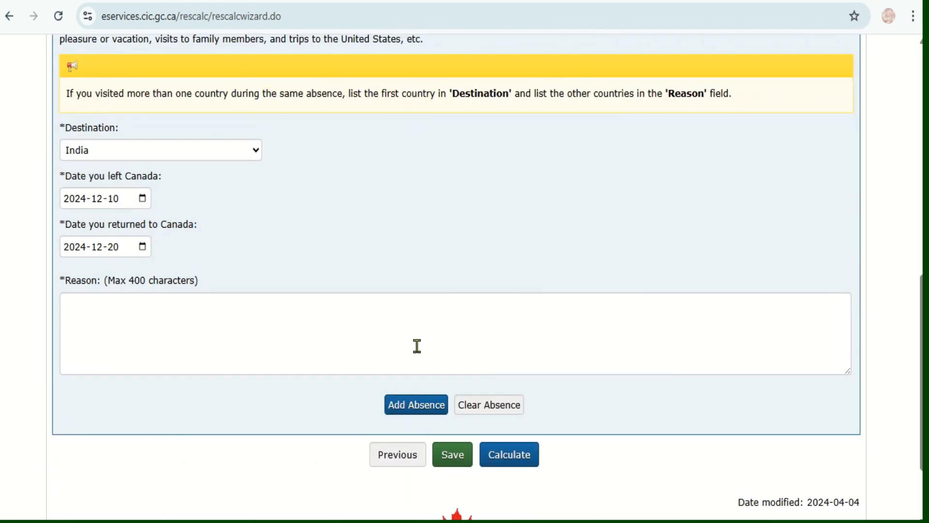
{"action": "left_click", "coordinate": [280, 323]}
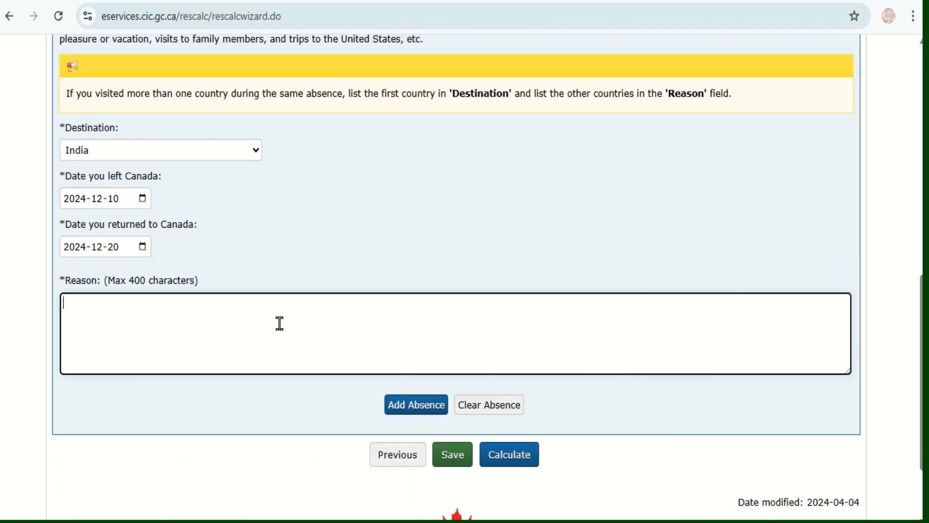
{"action": "type", "text": "Family visit"}
{"action": "left_click", "coordinate": [402, 405]}
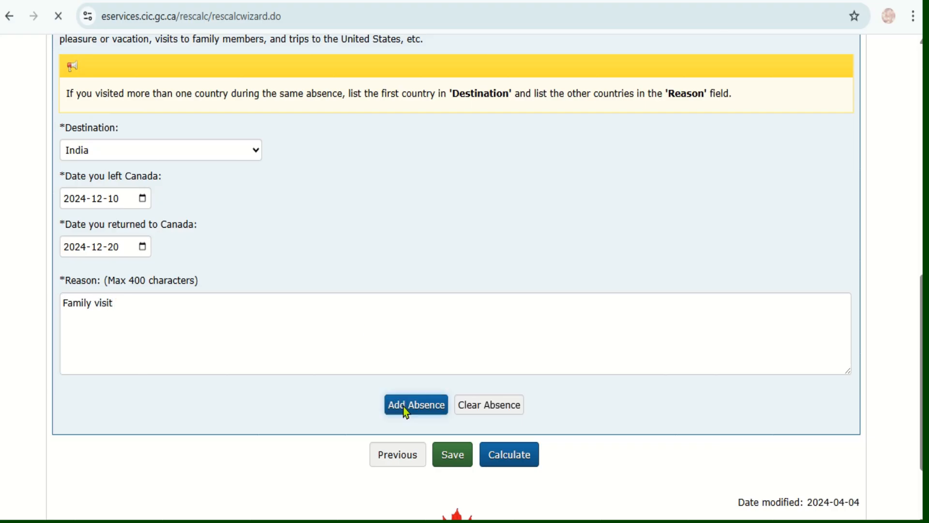
{"action": "scroll", "coordinate": [465, 276], "scroll_direction": "down", "scroll_amount": 12}
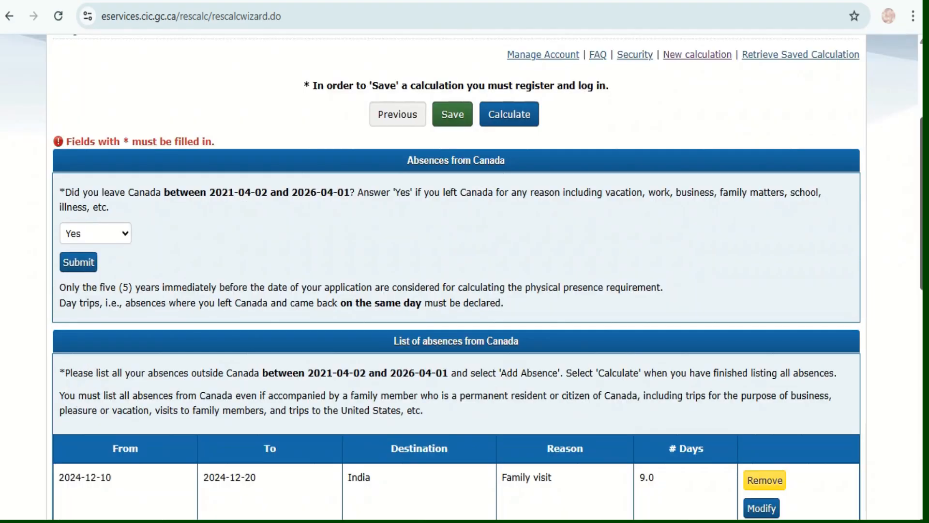
Choose Australia as the destination of a second absence from Canada.
{"action": "scroll", "coordinate": [465, 276], "scroll_direction": "down", "scroll_amount": 2}
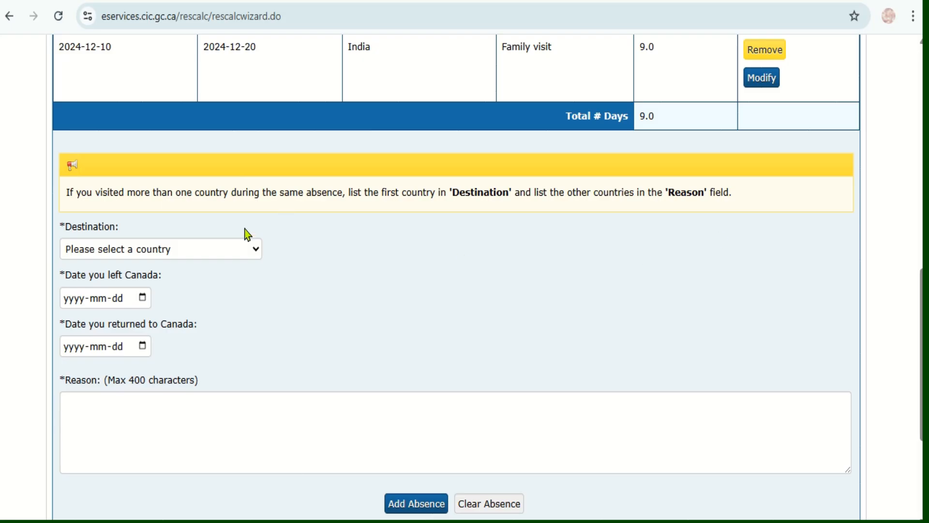
{"action": "left_click", "coordinate": [257, 249]}
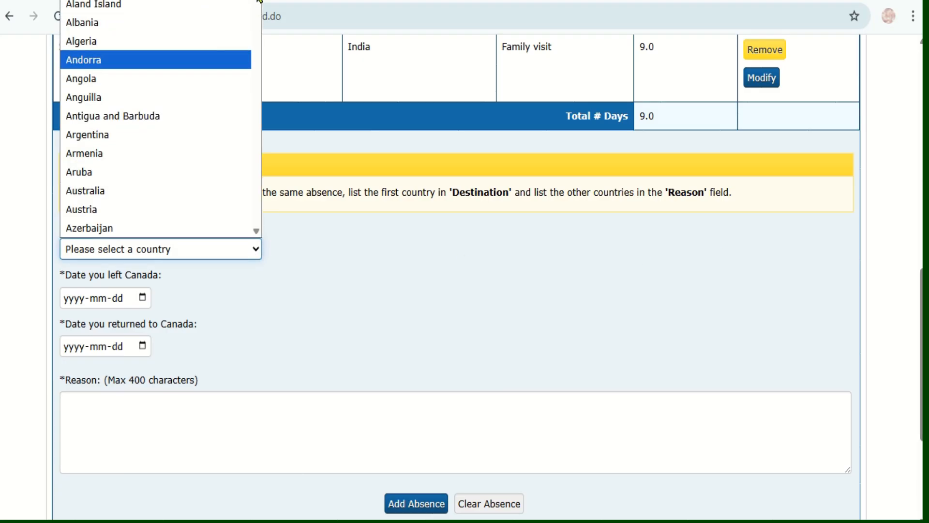
{"action": "left_click", "coordinate": [109, 192]}
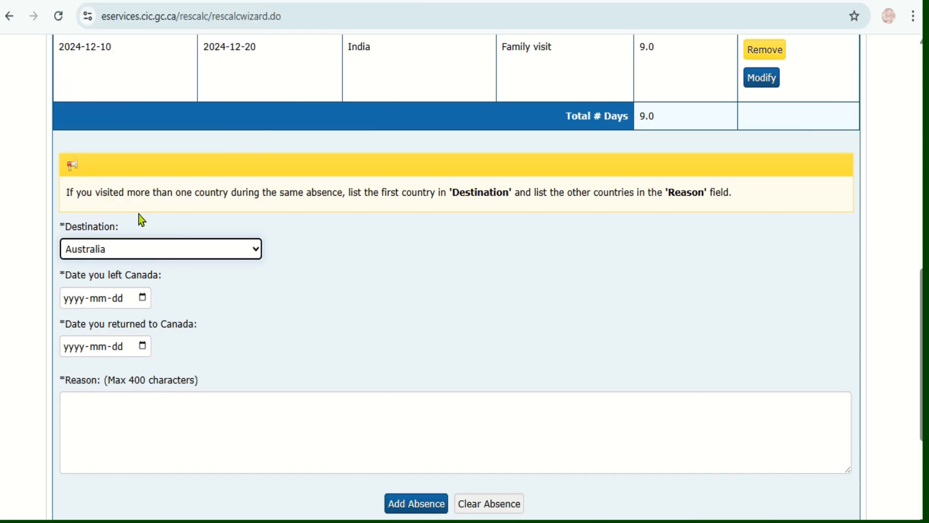
Set the date of leaving Canada for the Australia absence to 2025-08-05.
{"action": "left_click", "coordinate": [142, 298]}
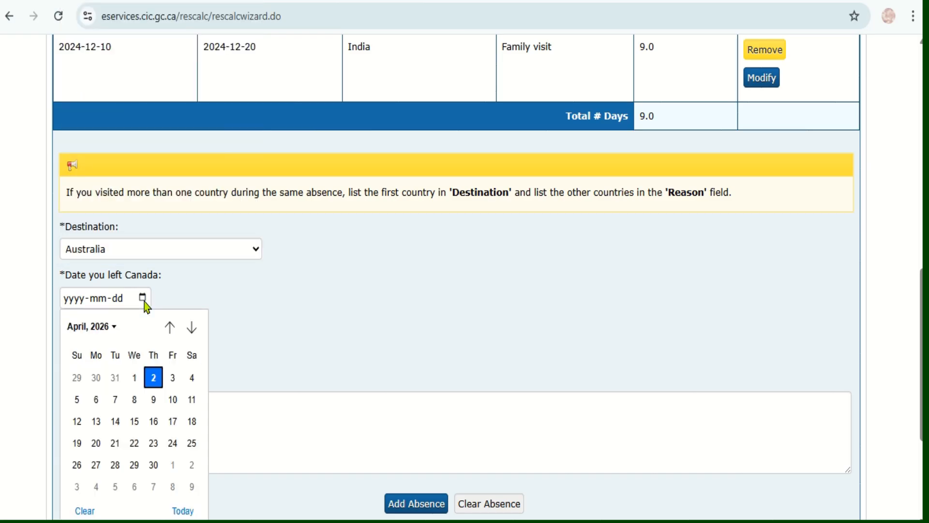
{"action": "left_click", "coordinate": [115, 327]}
{"action": "scroll", "coordinate": [195, 429], "scroll_direction": "up", "scroll_amount": 1}
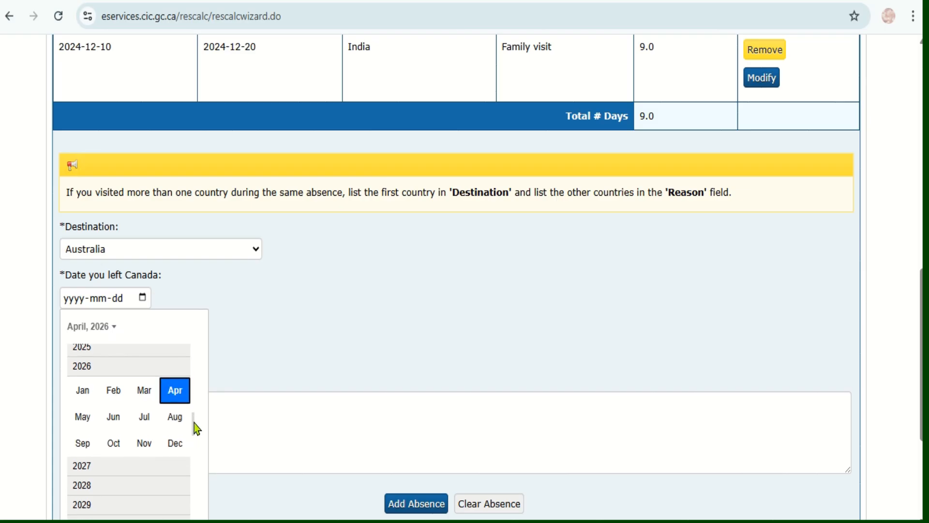
{"action": "scroll", "coordinate": [197, 428], "scroll_direction": "up", "scroll_amount": 1}
{"action": "left_click", "coordinate": [87, 376]}
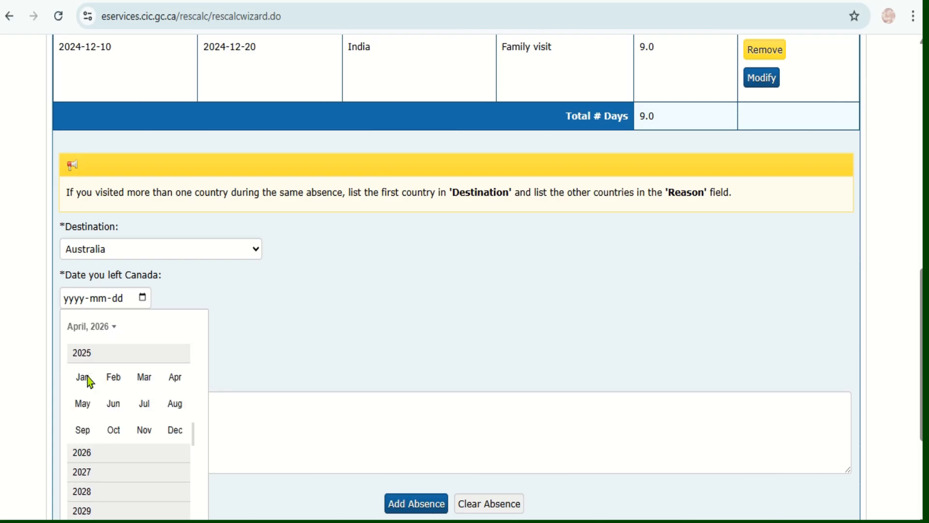
{"action": "left_click", "coordinate": [172, 409]}
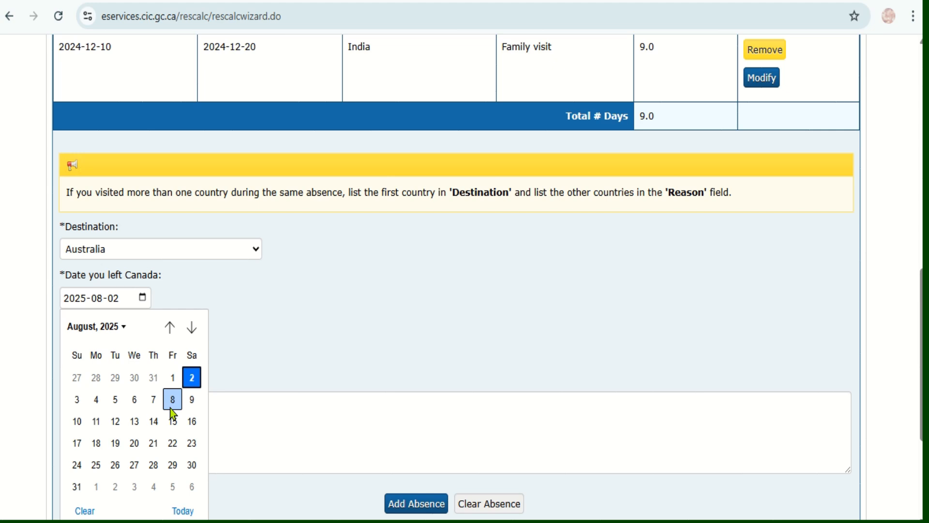
{"action": "left_click", "coordinate": [115, 400]}
Set the date of return to Canada for the Australia absence to 2025-08-12.
{"action": "left_click", "coordinate": [143, 347]}
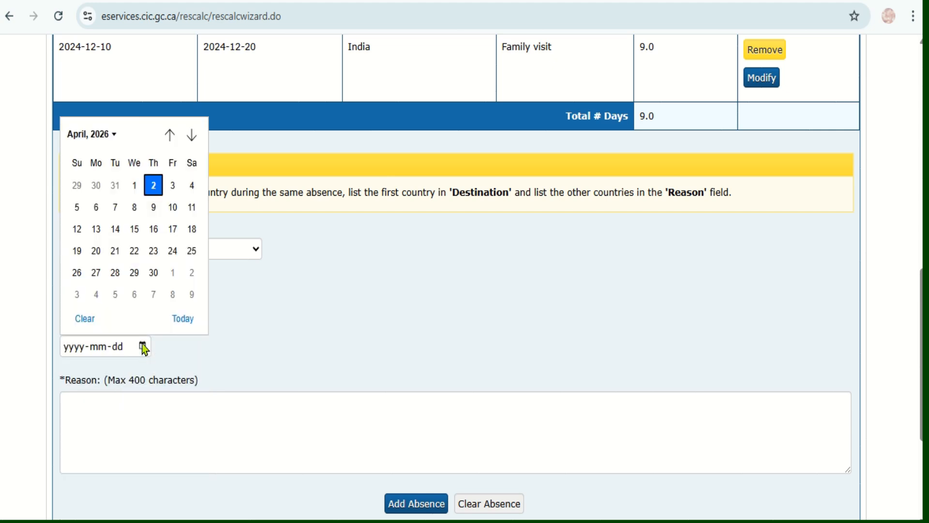
{"action": "left_click", "coordinate": [114, 135]}
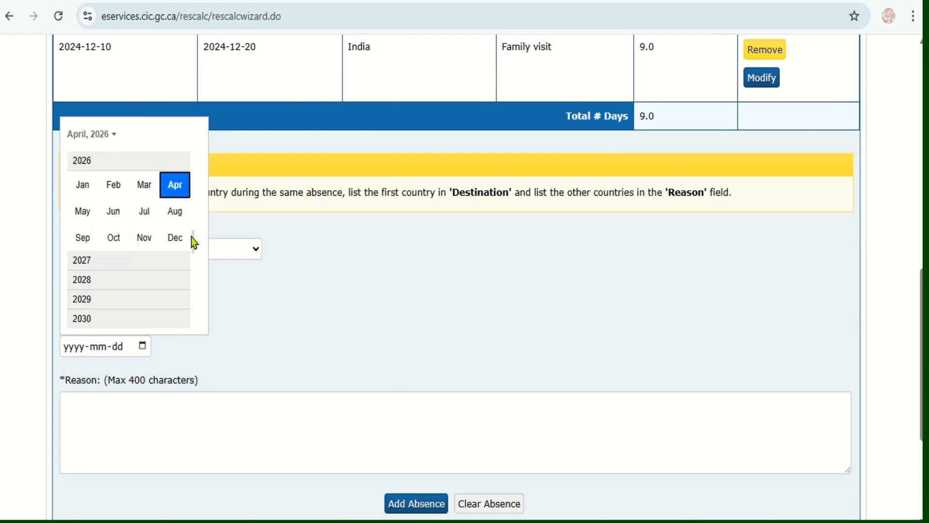
{"action": "scroll", "coordinate": [194, 241], "scroll_direction": "up", "scroll_amount": 1}
{"action": "scroll", "coordinate": [94, 180], "scroll_direction": "up", "scroll_amount": 1}
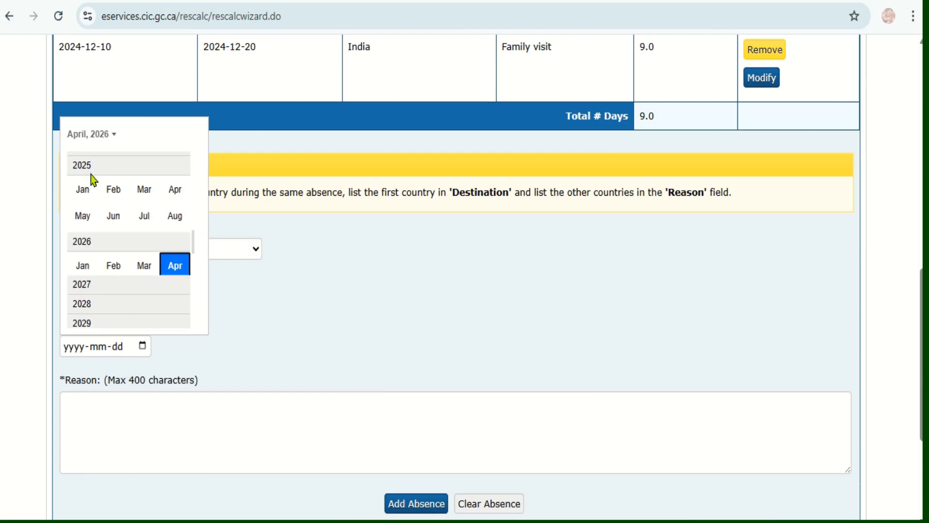
{"action": "left_click", "coordinate": [92, 174]}
{"action": "left_click", "coordinate": [175, 218]}
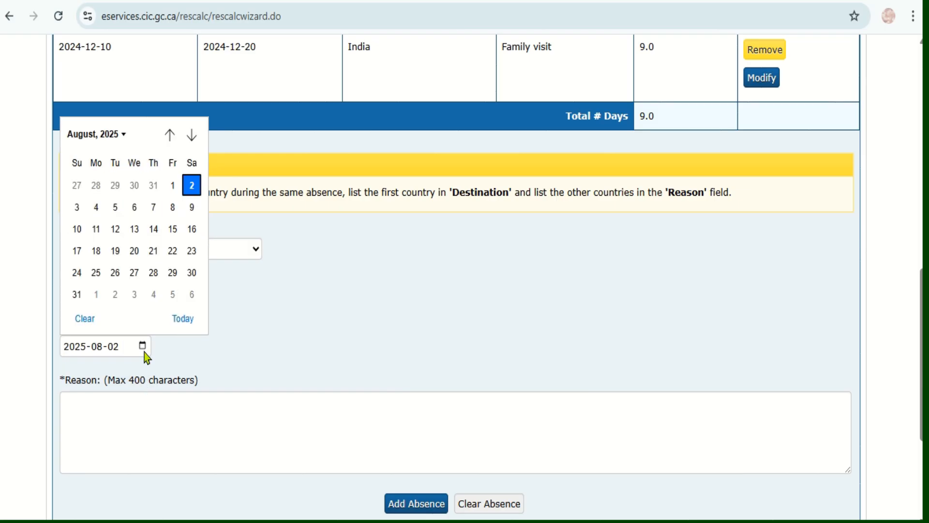
{"action": "left_click", "coordinate": [116, 230]}
Enter "Vacations" as the reason for the Australia trip and add the absence to the list.
{"action": "left_click", "coordinate": [146, 420]}
{"action": "scroll", "coordinate": [871, 339], "scroll_direction": "down", "scroll_amount": 3}
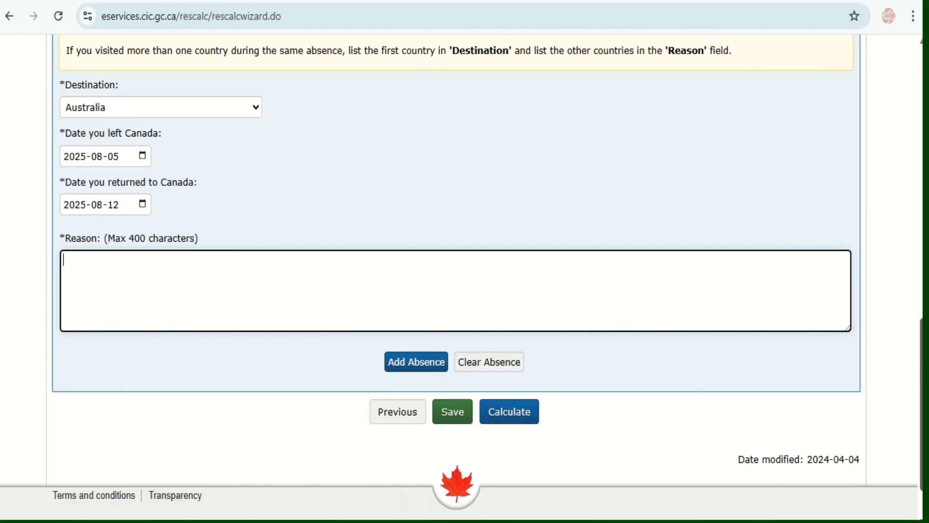
{"action": "type", "text": "Vacations"}
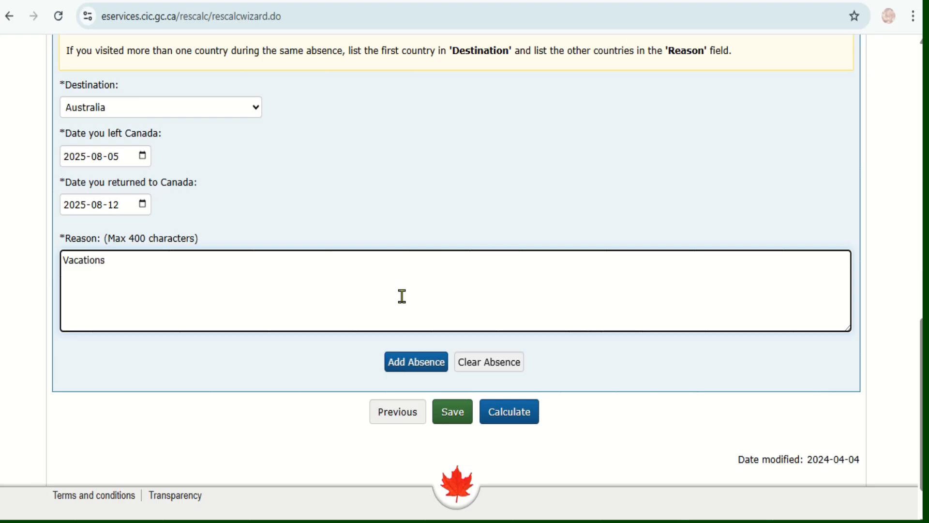
{"action": "left_click", "coordinate": [412, 362]}
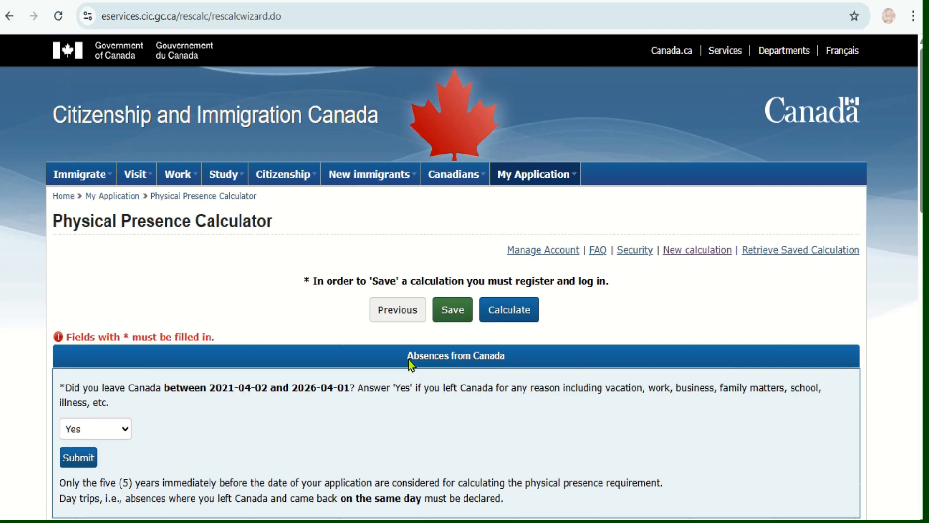
Calculate the total physical presence from the listed temporary residence period and absences.
{"action": "left_click_drag", "start_coordinate": [921, 182], "coordinate": [922, 460]}
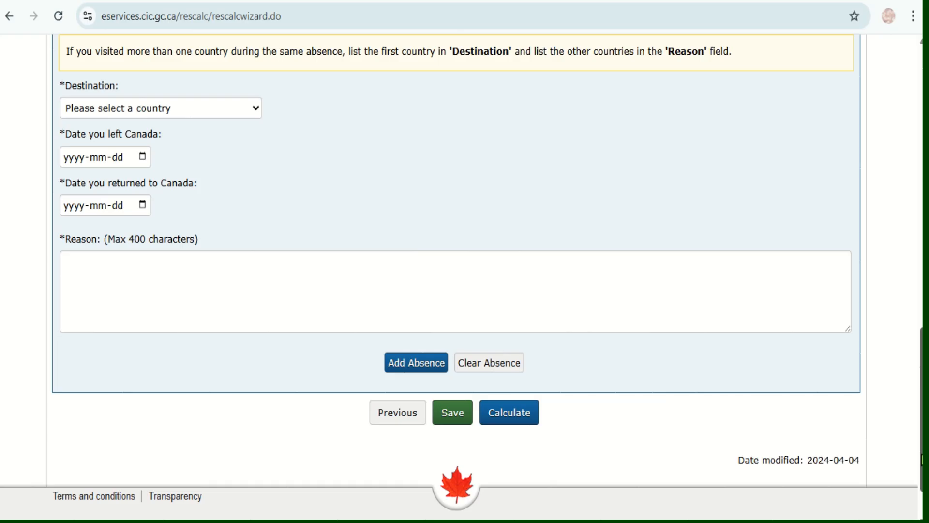
{"action": "left_click", "coordinate": [512, 423]}
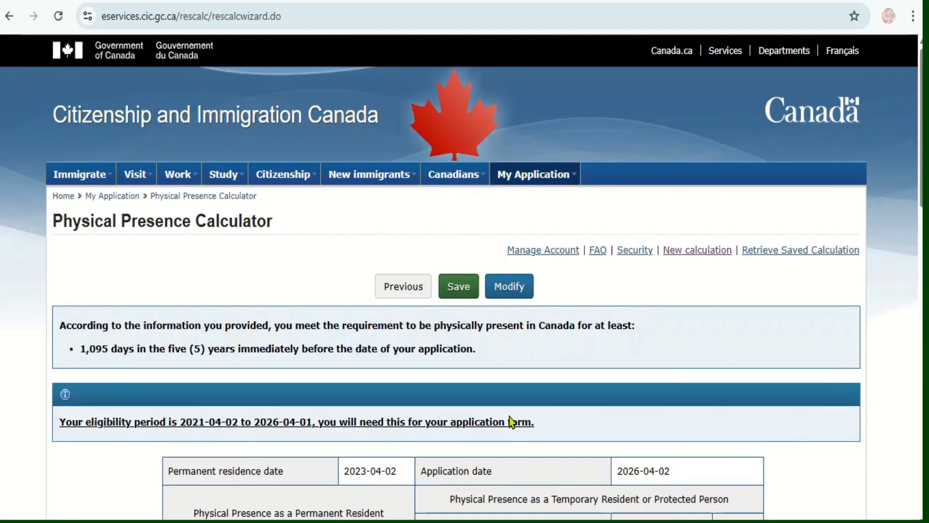
Review the calculation results, including the eligibility period, credited days, temporary residence period, listed absences and printing instructions.
{"action": "scroll", "coordinate": [920, 125], "scroll_direction": "down", "scroll_amount": 5}
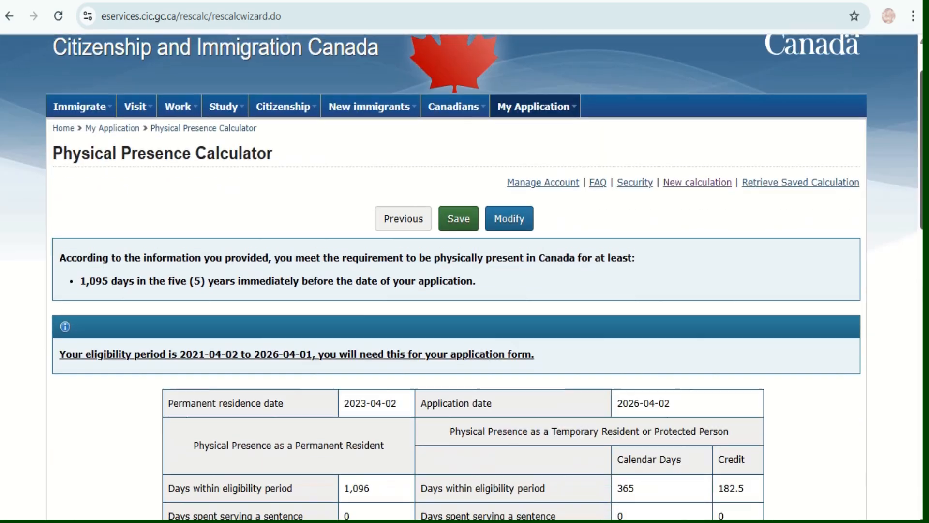
{"action": "scroll", "coordinate": [464, 276], "scroll_direction": "down", "scroll_amount": 3}
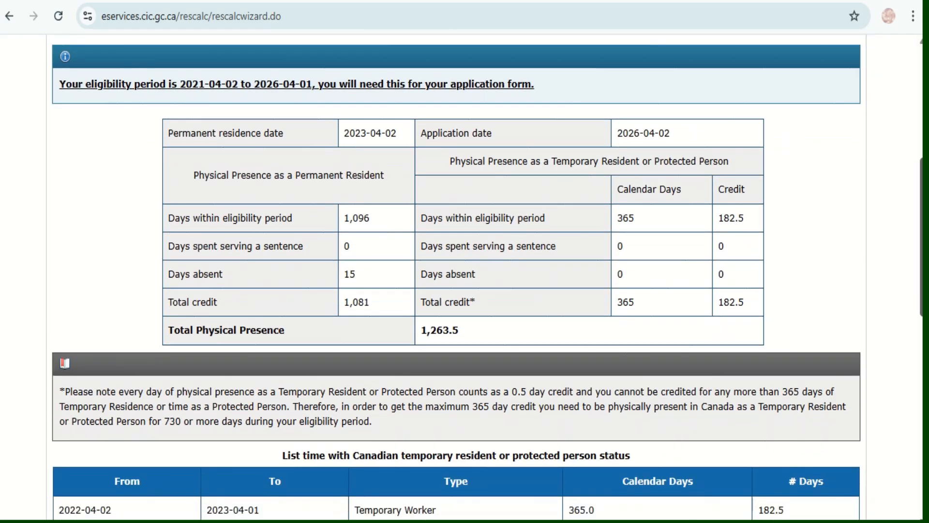
{"action": "scroll", "coordinate": [465, 276], "scroll_direction": "down", "scroll_amount": 6}
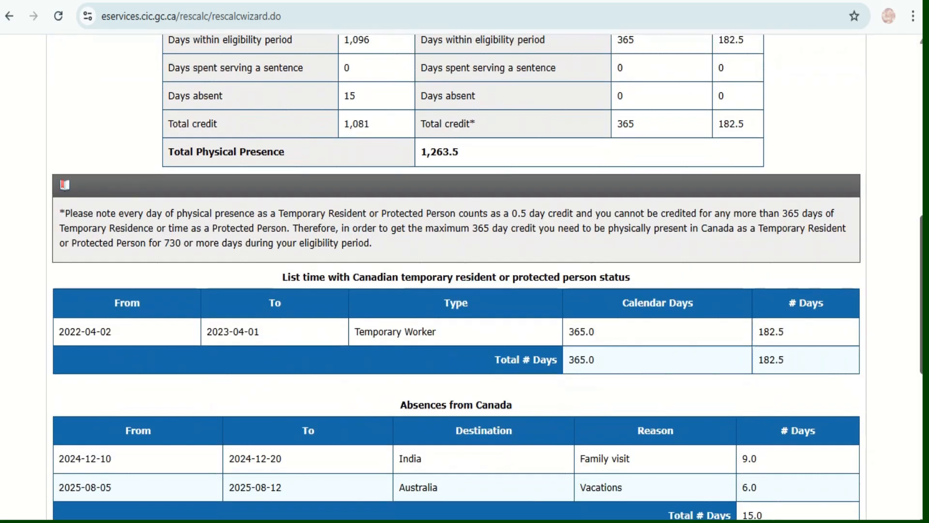
{"action": "scroll", "coordinate": [464, 276], "scroll_direction": "down", "scroll_amount": 4}
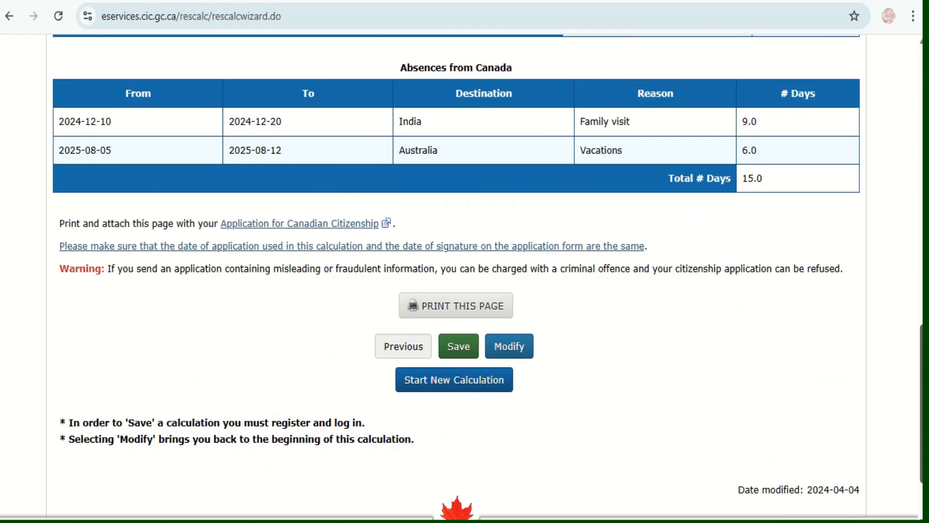
{"action": "scroll", "coordinate": [464, 276], "scroll_direction": "up", "scroll_amount": 10}
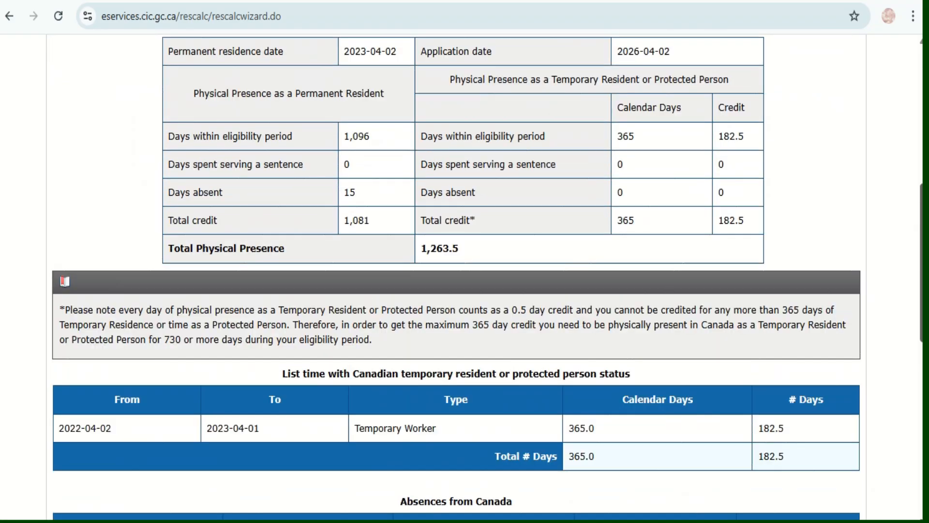
{"action": "scroll", "coordinate": [465, 276], "scroll_direction": "up", "scroll_amount": 3}
{"action": "scroll", "coordinate": [465, 276], "scroll_direction": "down", "scroll_amount": 2}
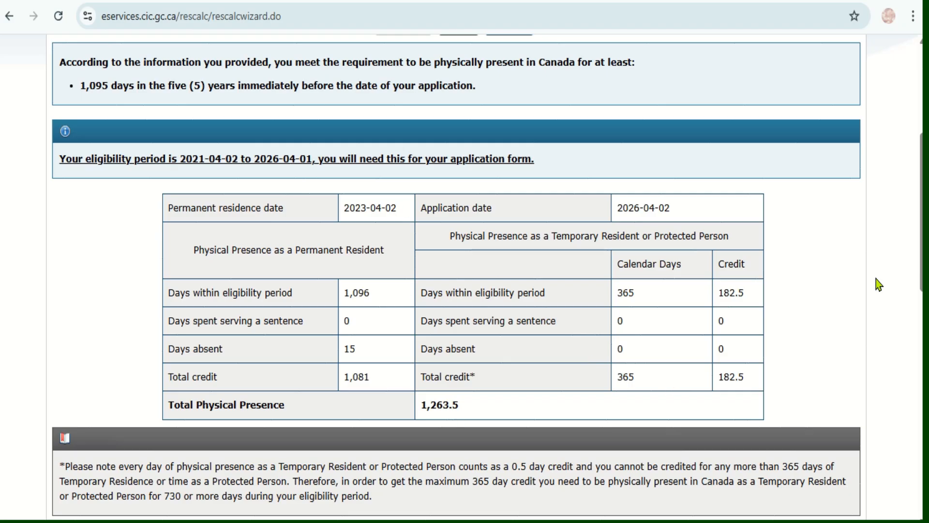
{"action": "scroll", "coordinate": [914, 325], "scroll_direction": "down", "scroll_amount": 10}
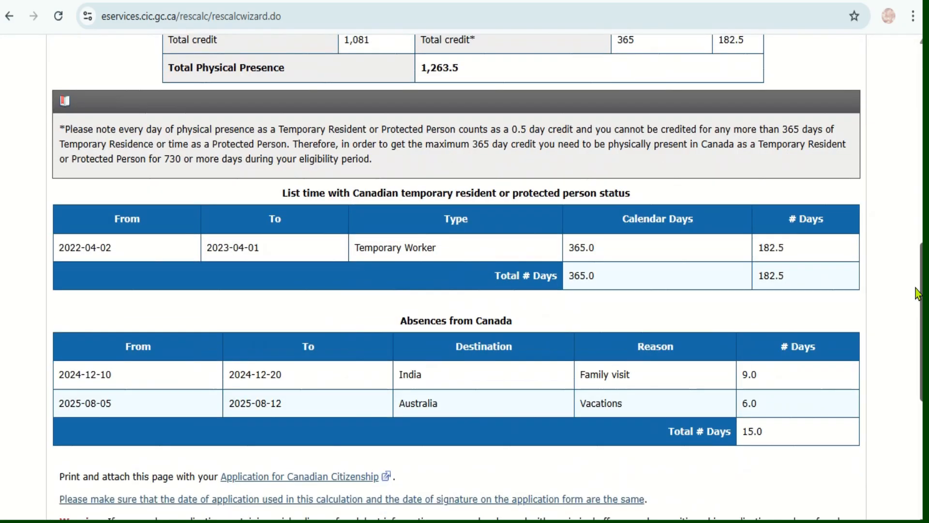
{"action": "scroll", "coordinate": [913, 325], "scroll_direction": "down", "scroll_amount": 2}
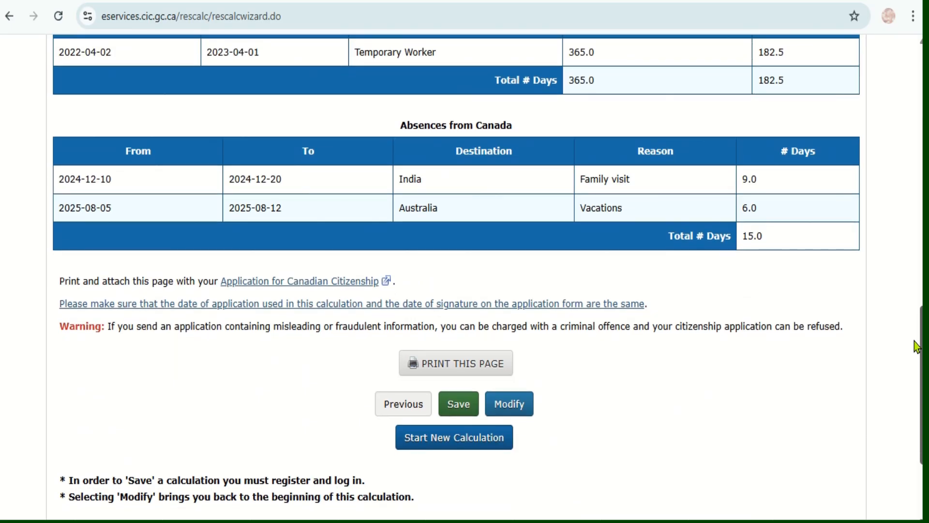